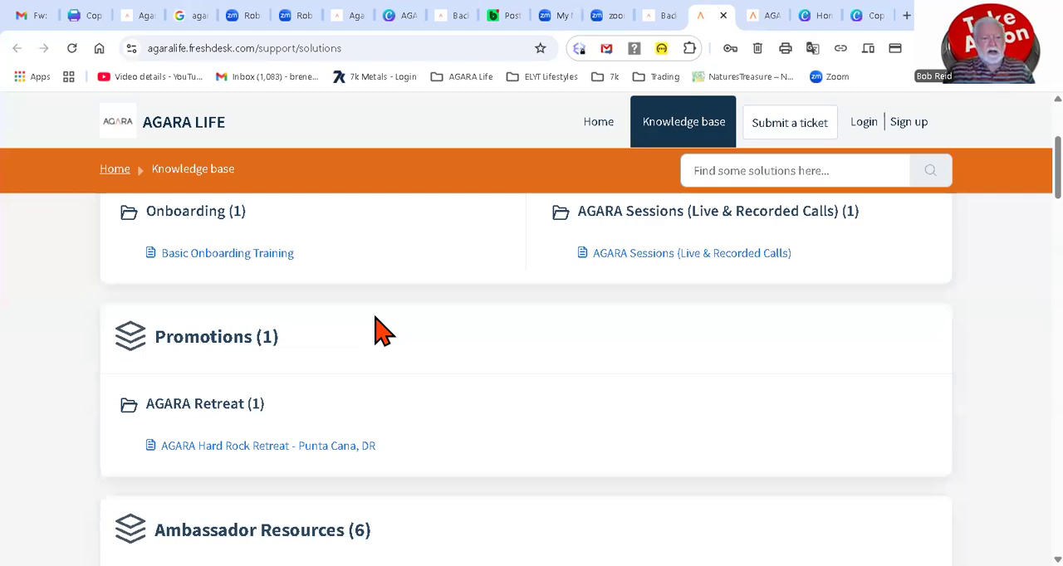
Step: Look through the knowledge base's resource categories, from Promotions and Ambassador Resources to Video Tutorials and the i-payout guides
scroll(378, 330, "down", 1)
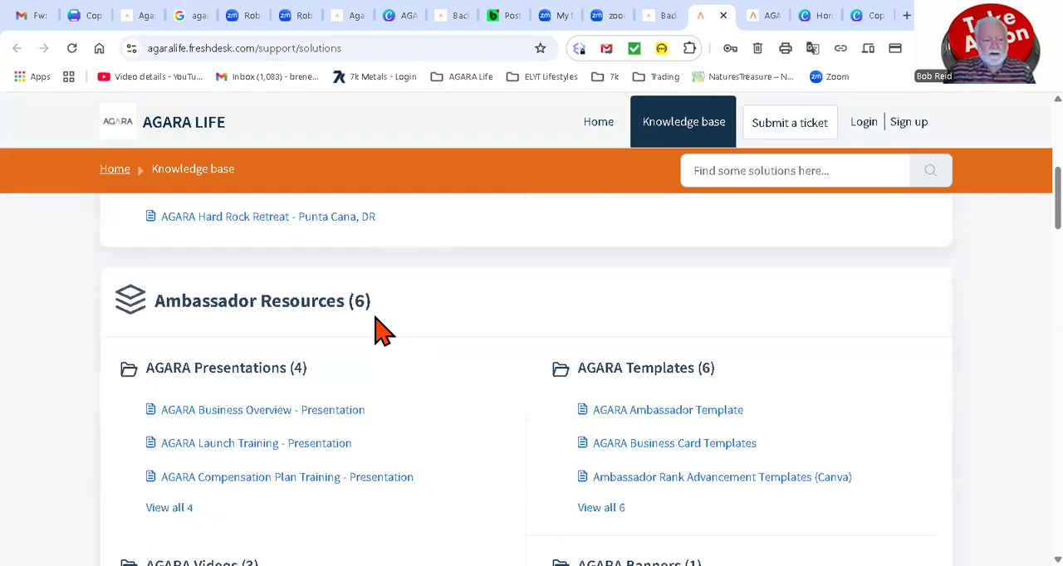
scroll(378, 330, "down", 1)
scroll(378, 331, "down", 1)
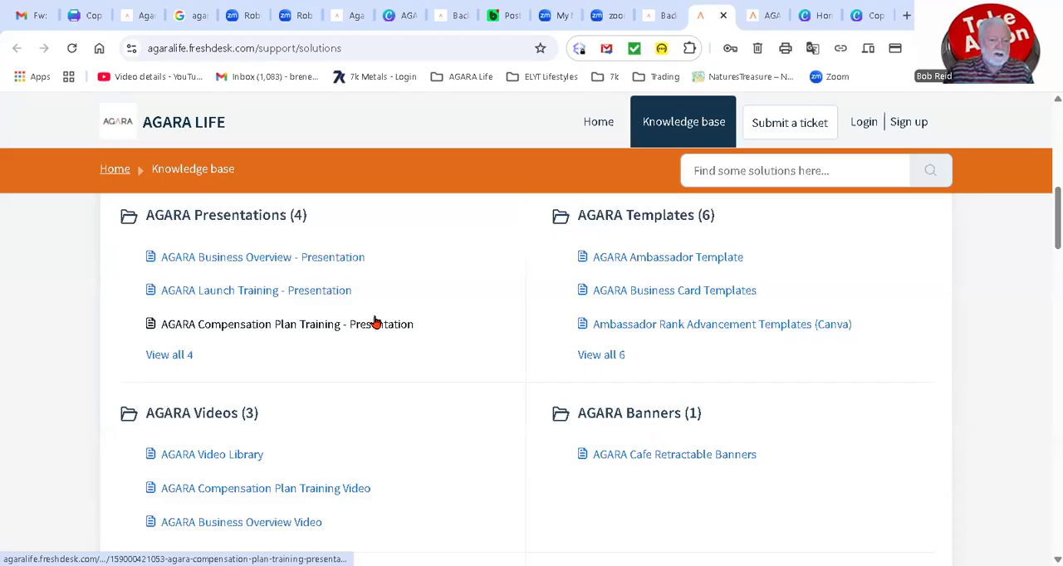
scroll(375, 322, "down", 2)
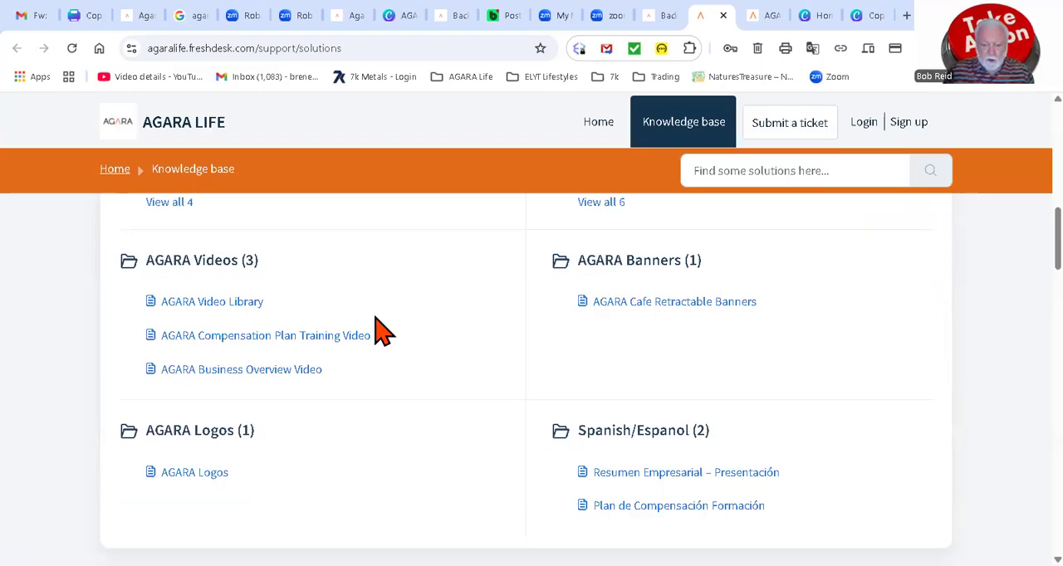
scroll(381, 331, "down", 1)
scroll(381, 331, "up", 1)
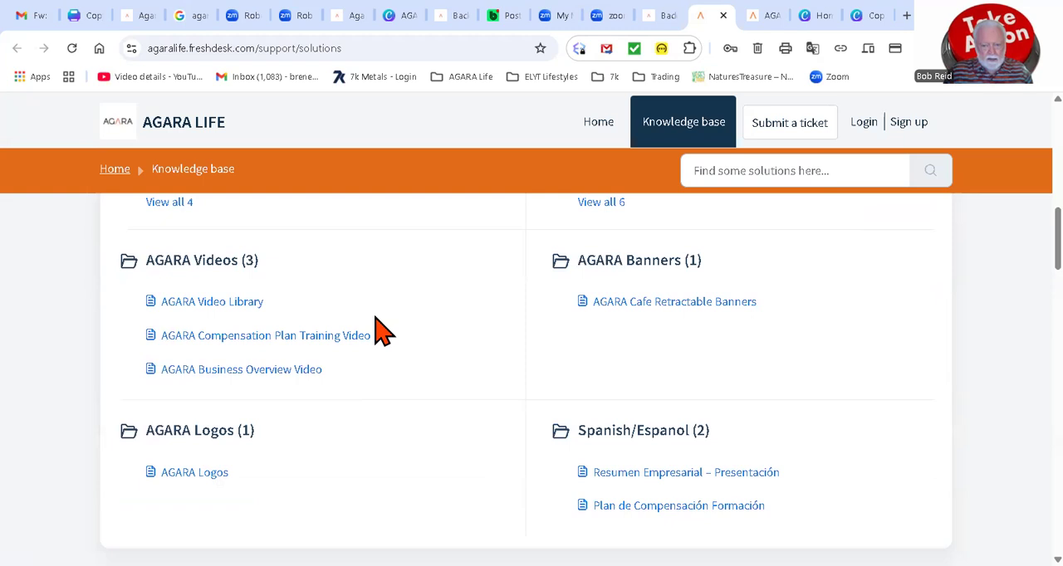
scroll(381, 331, "down", 4)
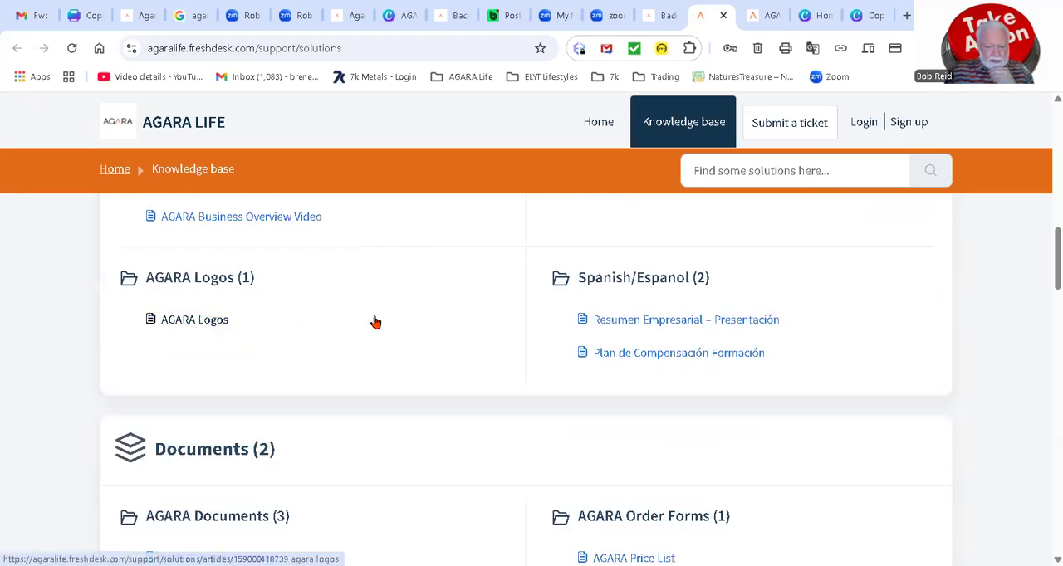
scroll(375, 322, "down", 4)
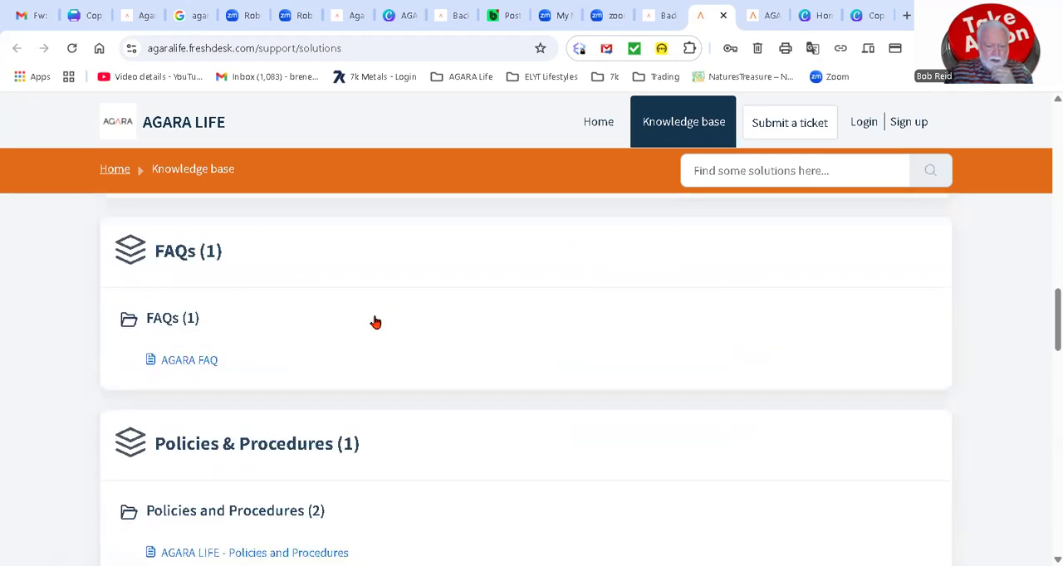
scroll(375, 323, "down", 2)
scroll(375, 323, "down", 5)
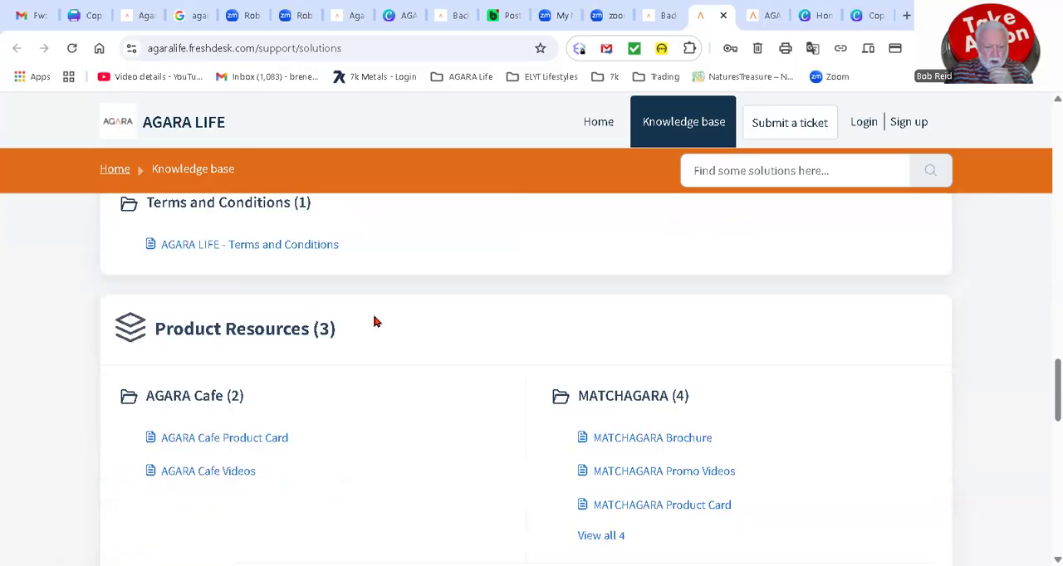
scroll(373, 322, "down", 2)
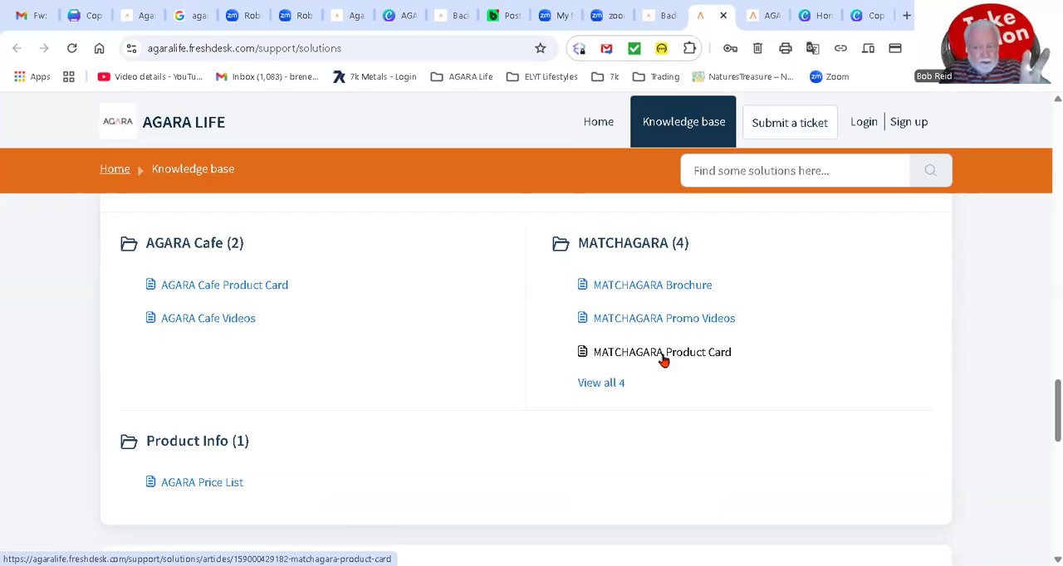
scroll(663, 359, "down", 4)
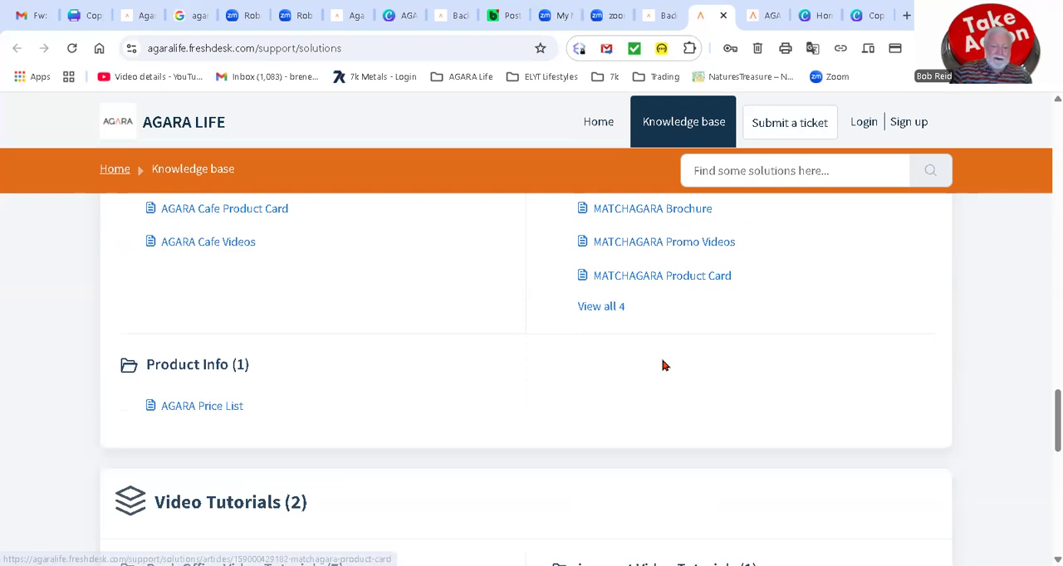
scroll(663, 366, "down", 6)
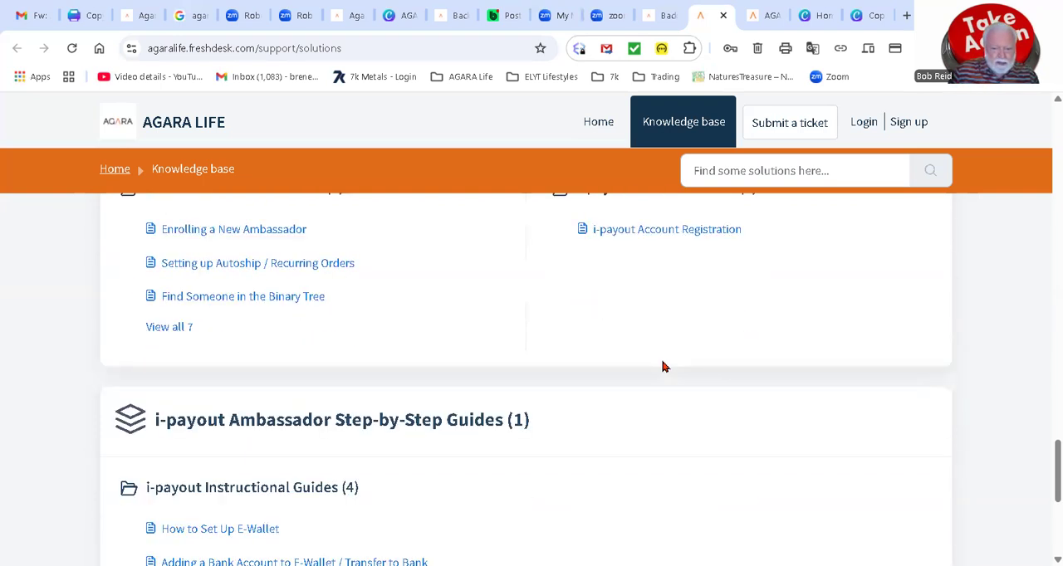
Step: Open the AGARA Business Card Templates article from the AGARA Templates folder under Ambassador Resources
scroll(663, 366, "up", 6)
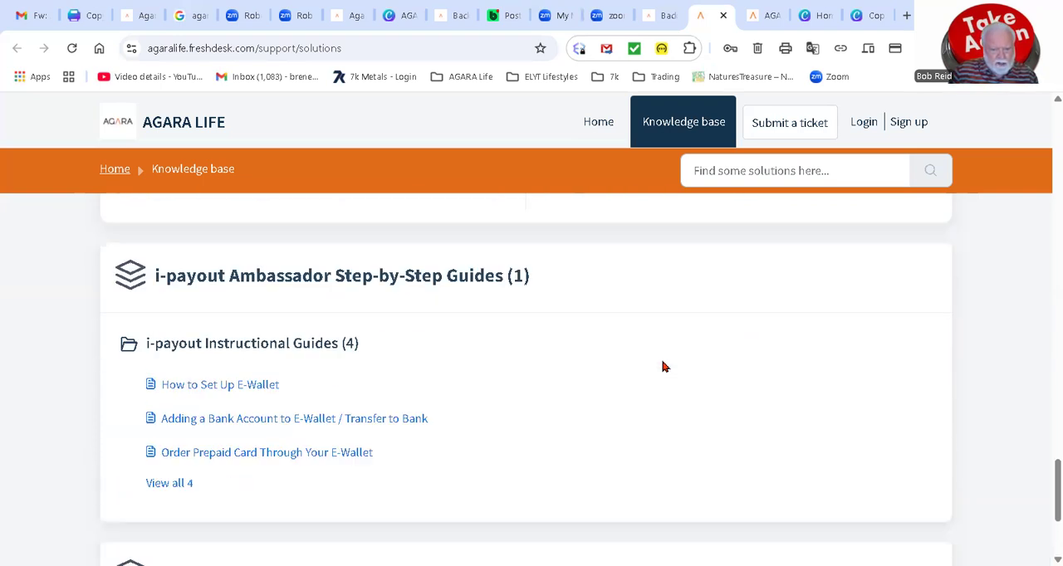
scroll(663, 367, "up", 4)
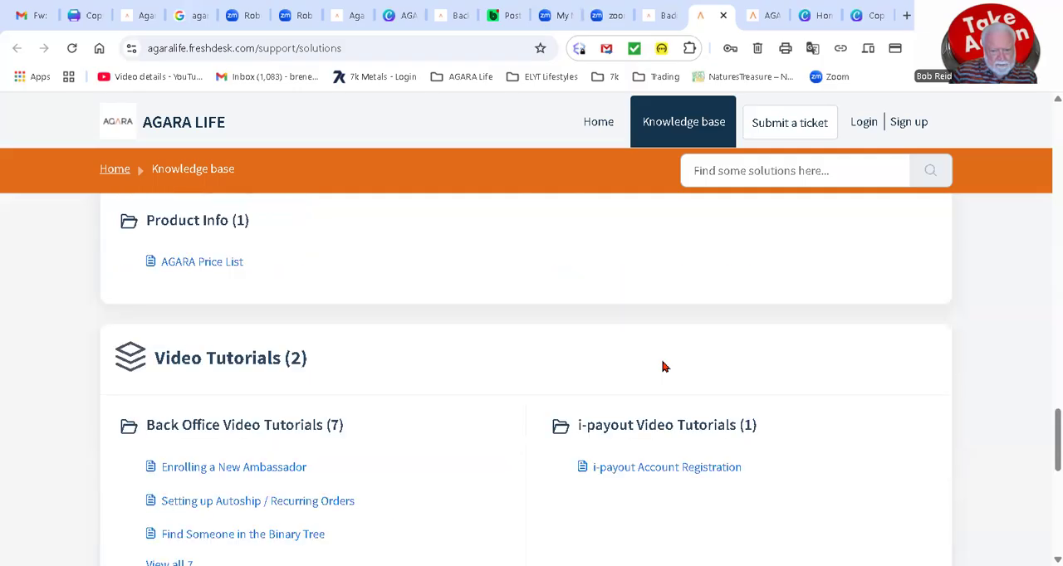
scroll(663, 366, "up", 1)
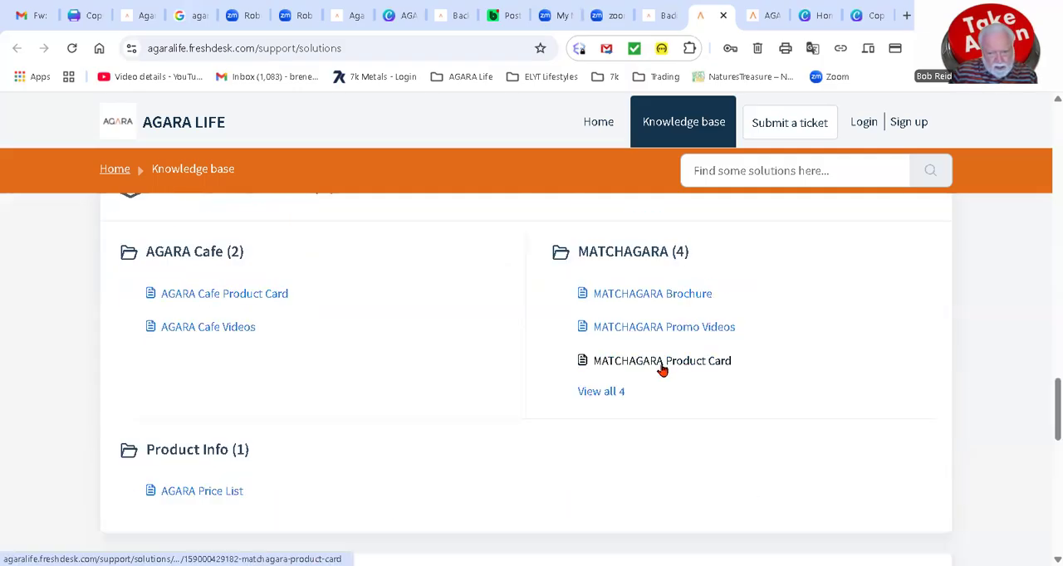
scroll(663, 366, "up", 1)
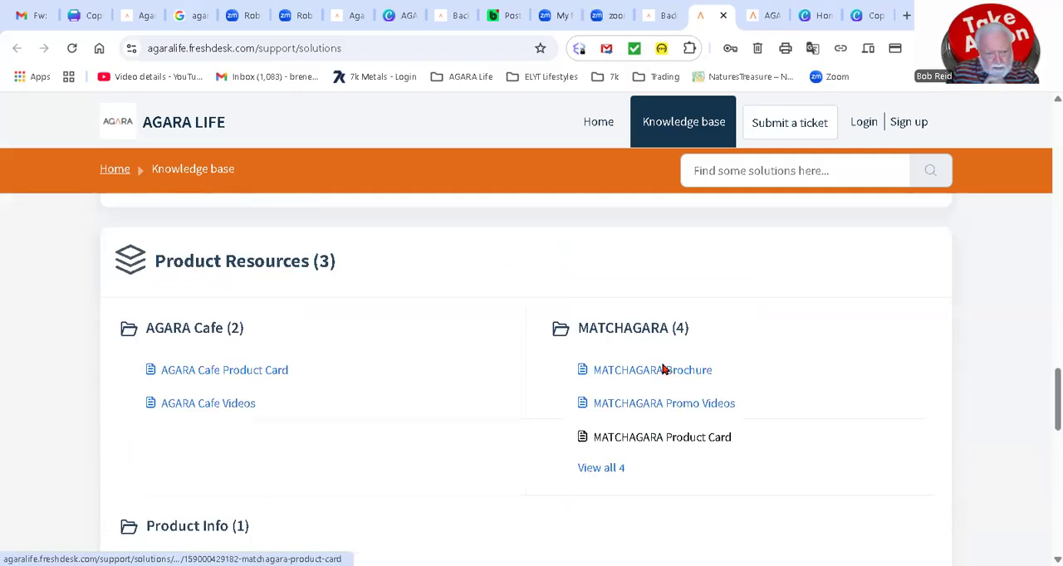
scroll(662, 366, "up", 5)
scroll(662, 365, "up", 7)
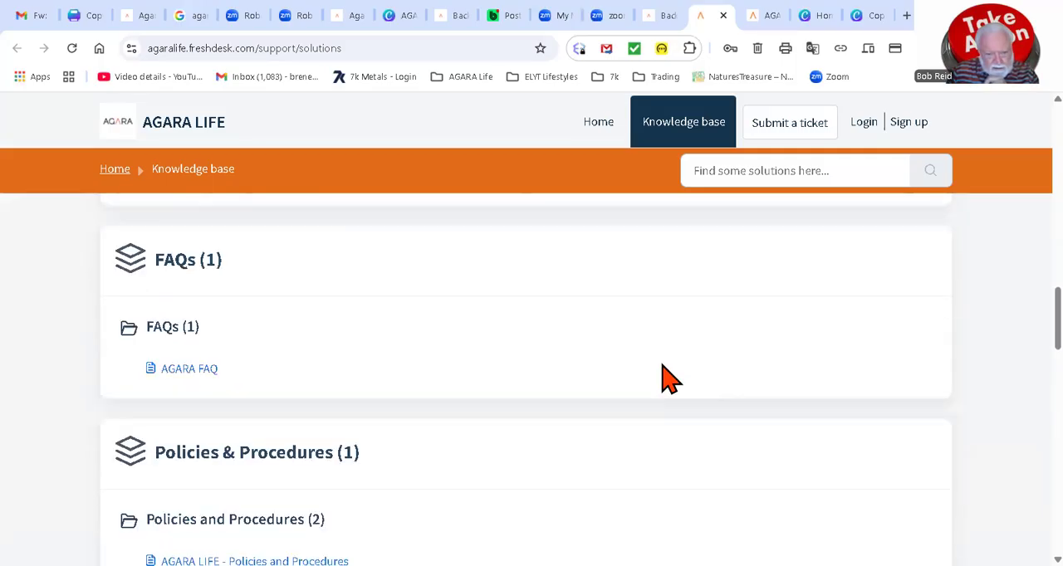
scroll(663, 369, "up", 2)
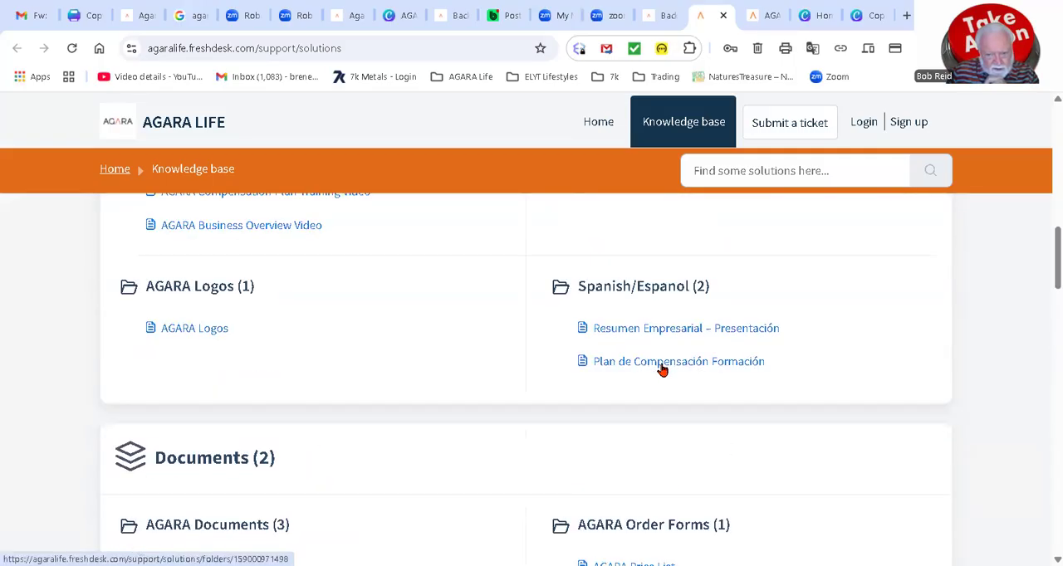
scroll(663, 368, "up", 2)
scroll(662, 369, "up", 2)
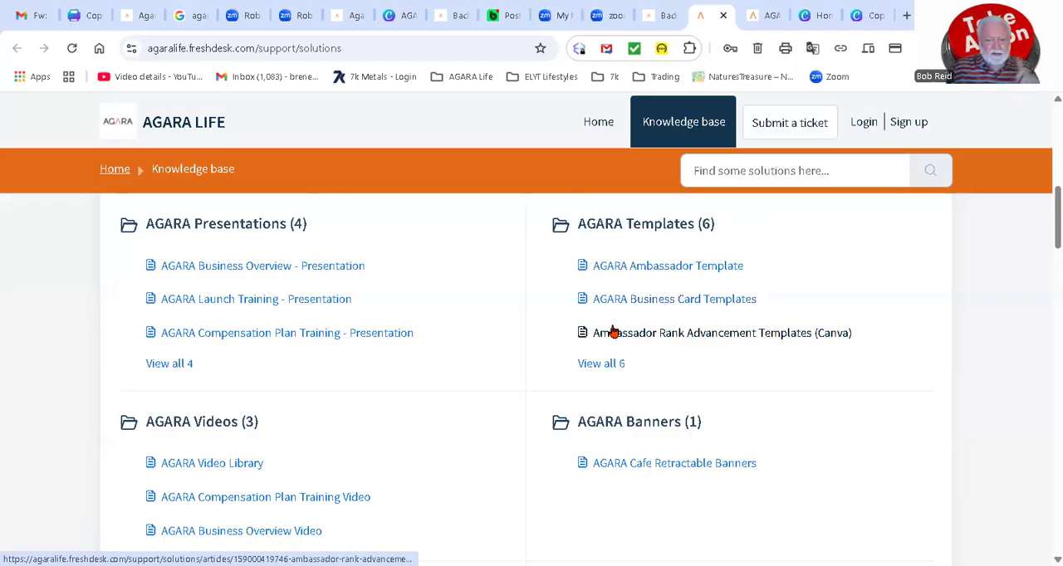
left_click(667, 298)
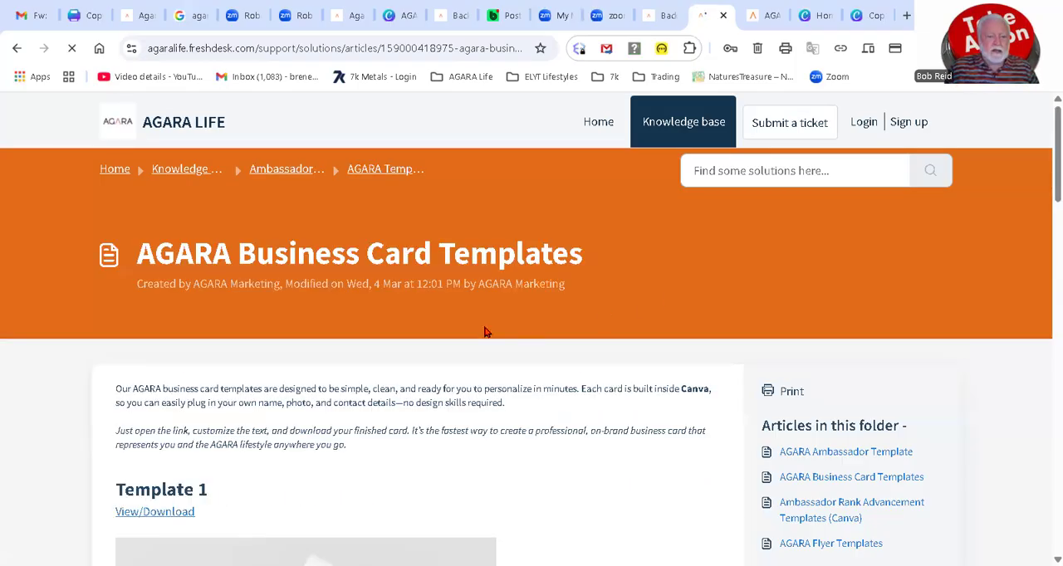
Step: Review the business card designs in the article and open Template 1 in Canva
scroll(479, 329, "down", 2)
scroll(480, 333, "down", 10)
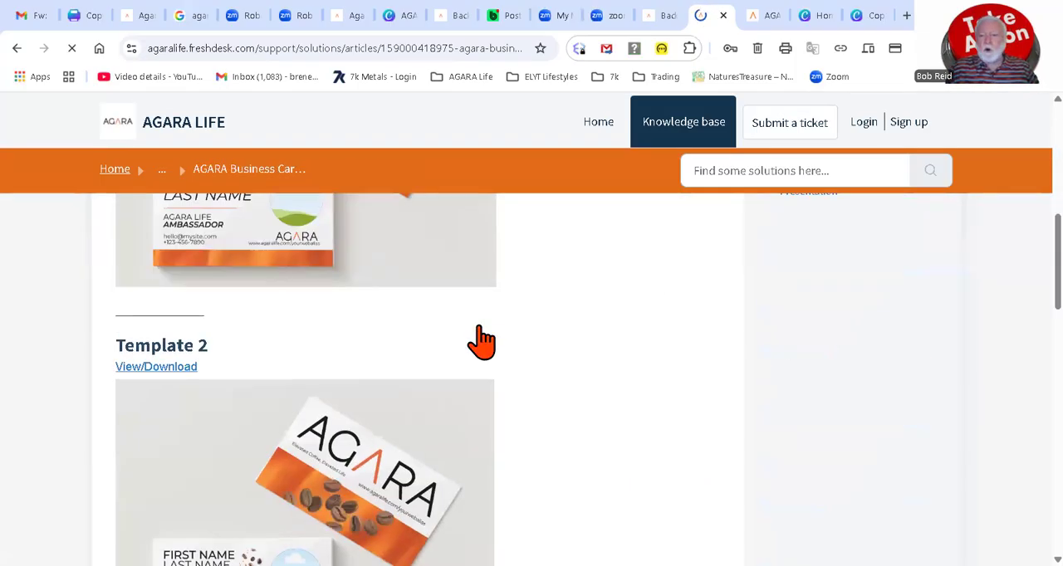
scroll(480, 332, "down", 10)
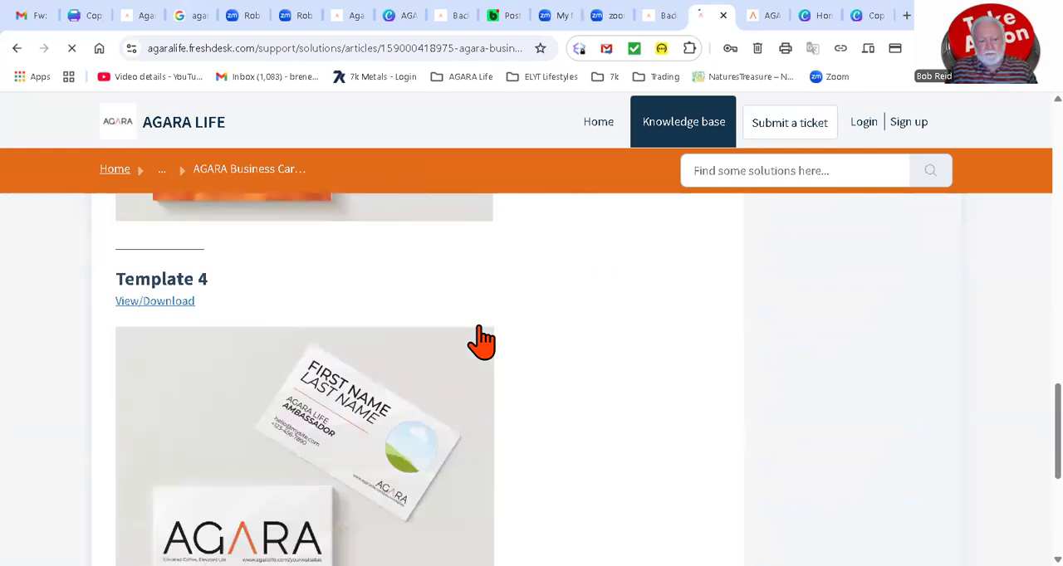
scroll(480, 331, "up", 6)
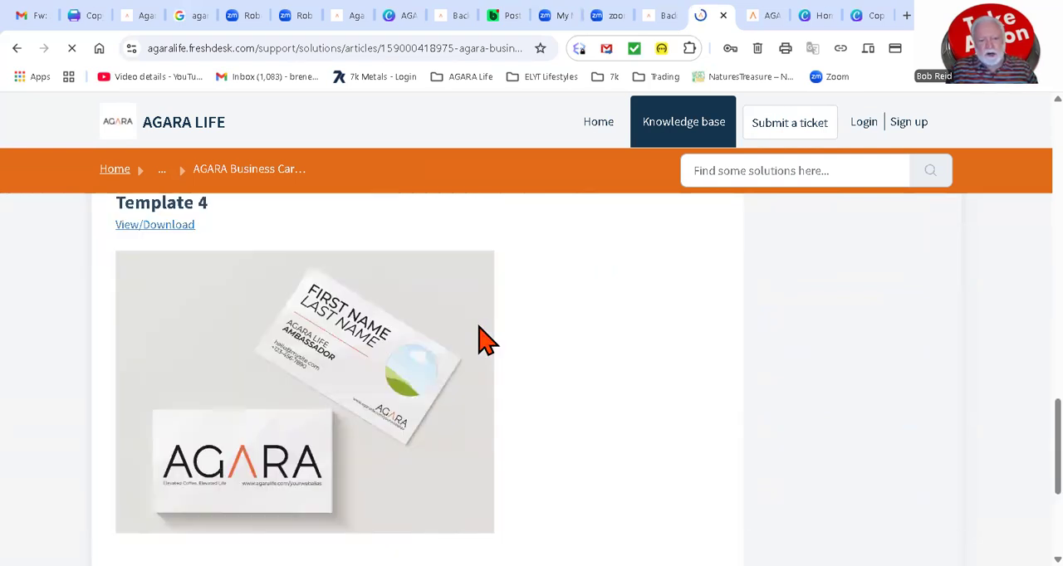
scroll(482, 342, "up", 8)
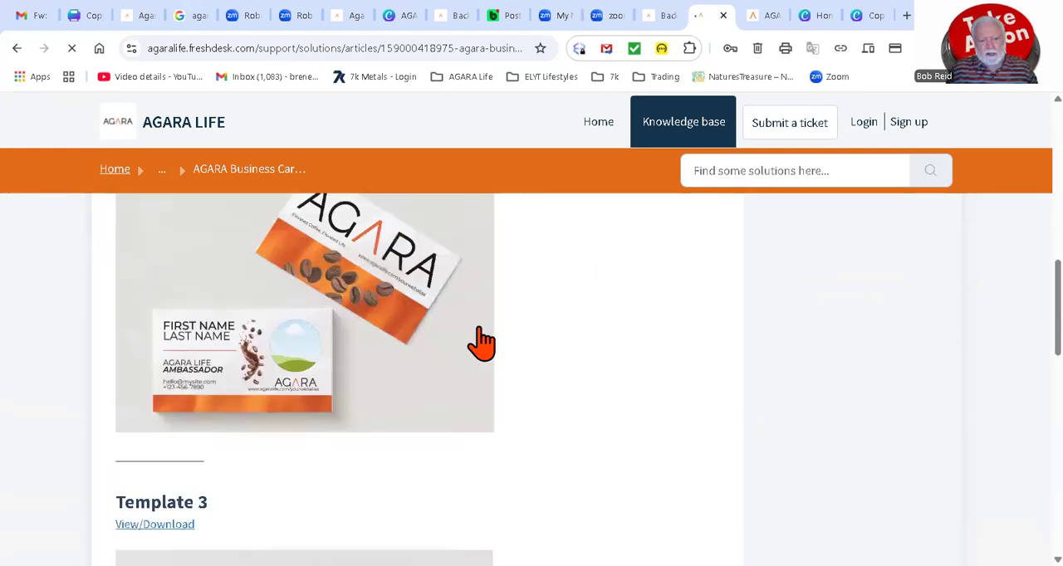
scroll(482, 342, "up", 5)
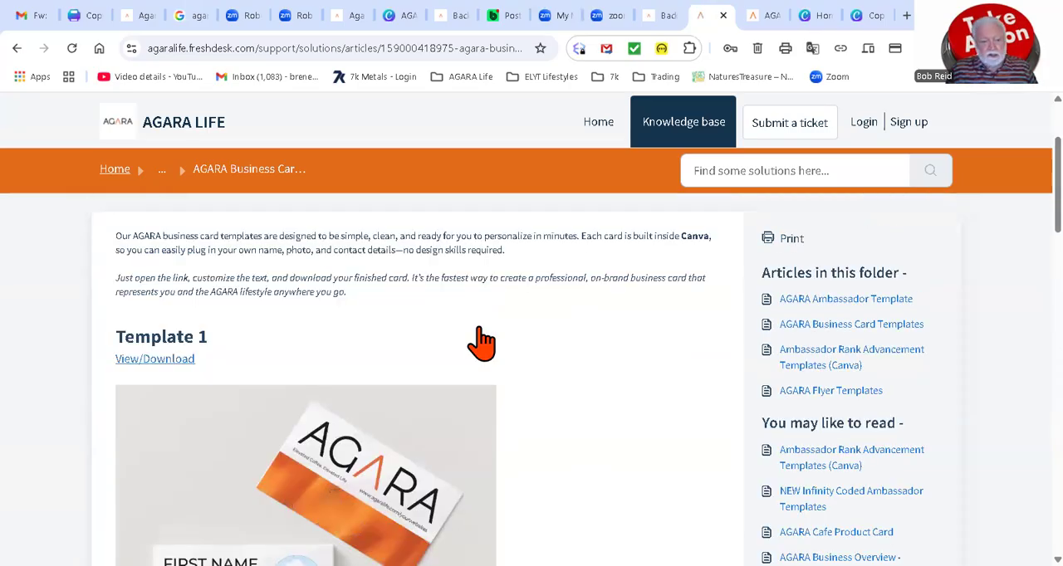
scroll(450, 332, "down", 3)
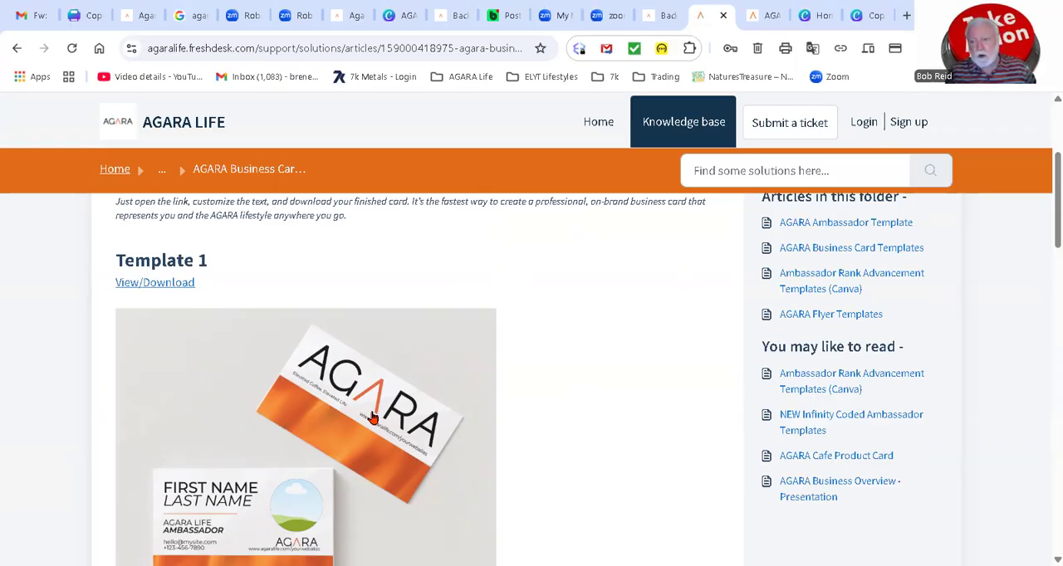
left_click(165, 285)
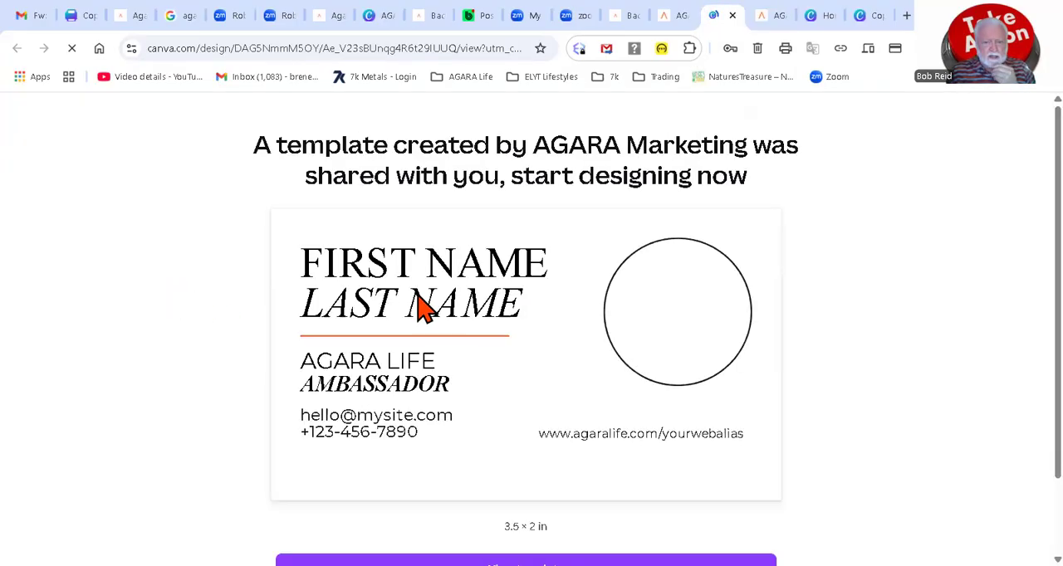
Step: View the shared 3.5 × 2 in business card template and open it in the Canva editor
scroll(421, 307, "down", 1)
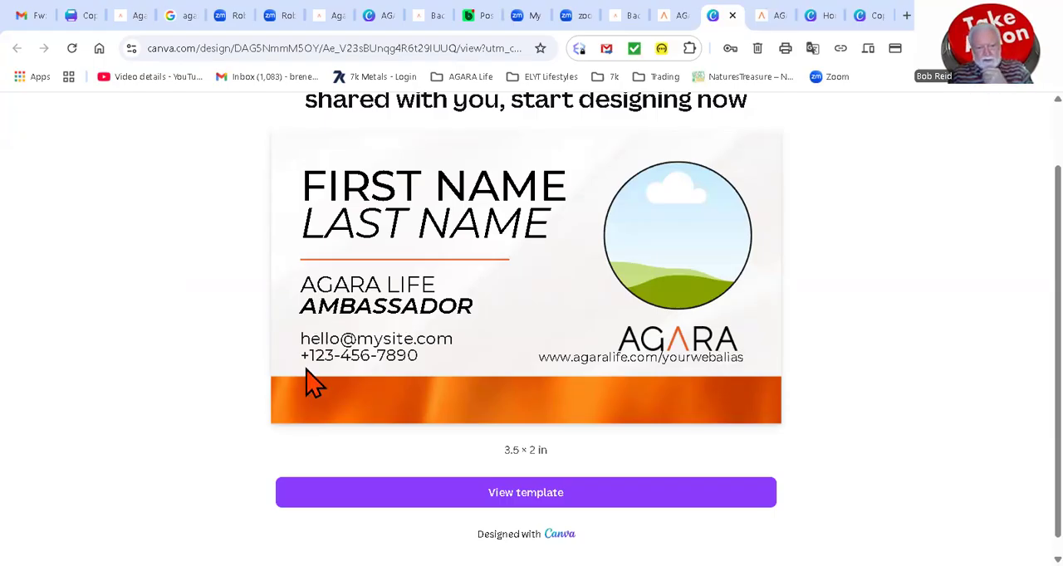
scroll(422, 366, "down", 1)
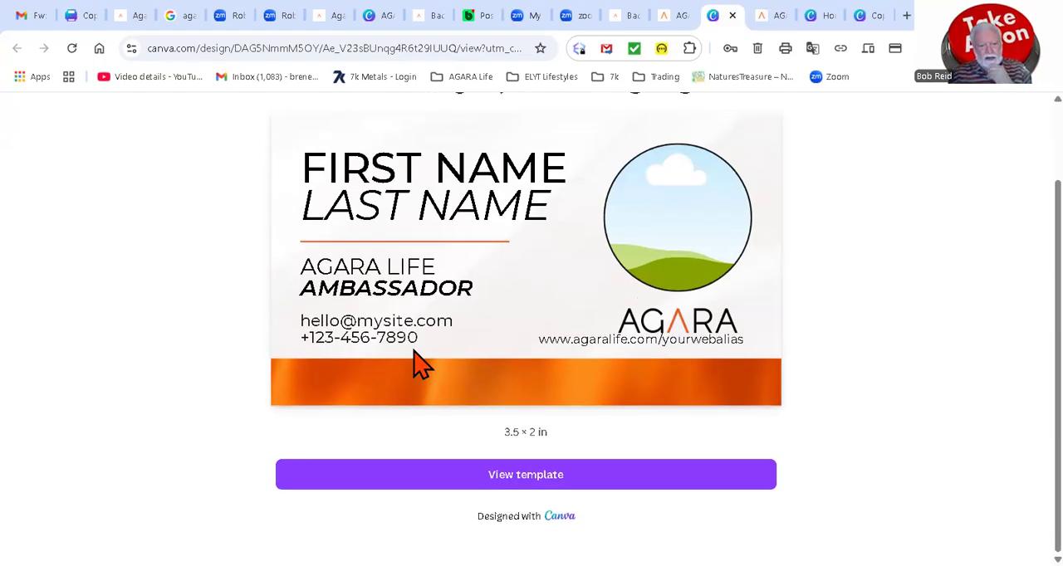
left_click(525, 479)
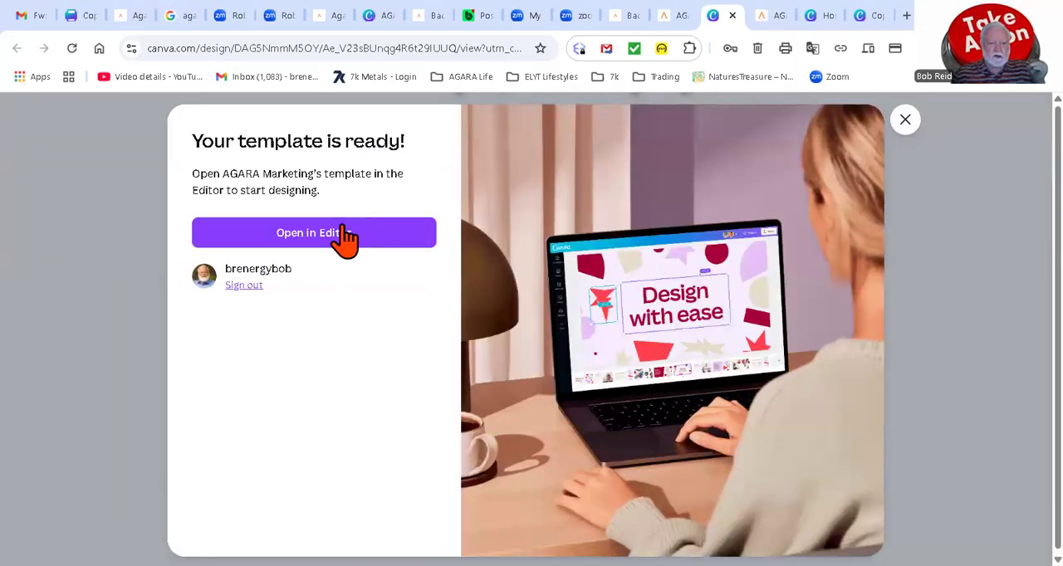
left_click(319, 233)
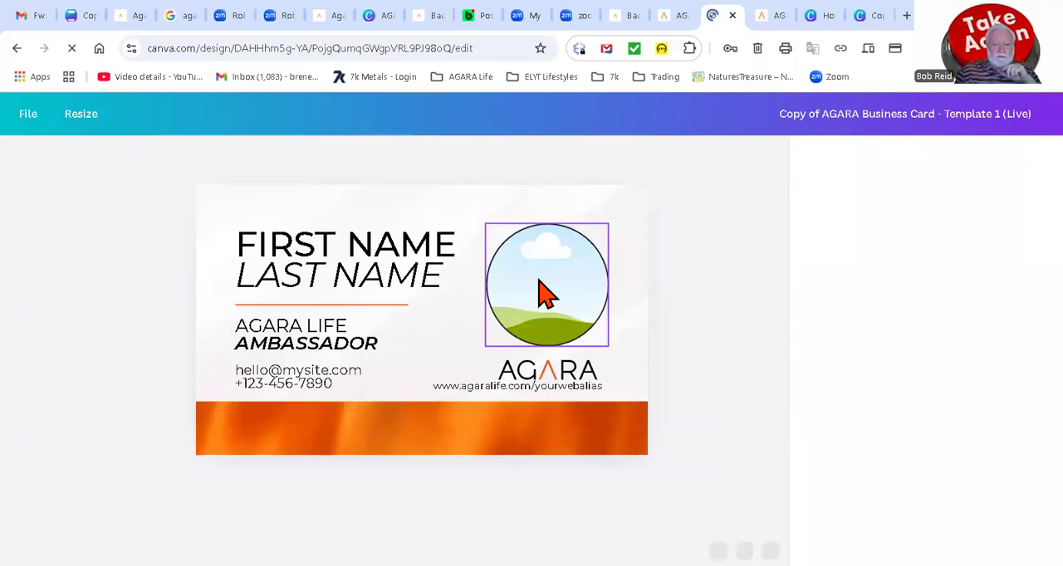
Step: Delete the circular photo placeholder from the front of the business card
left_click(546, 322)
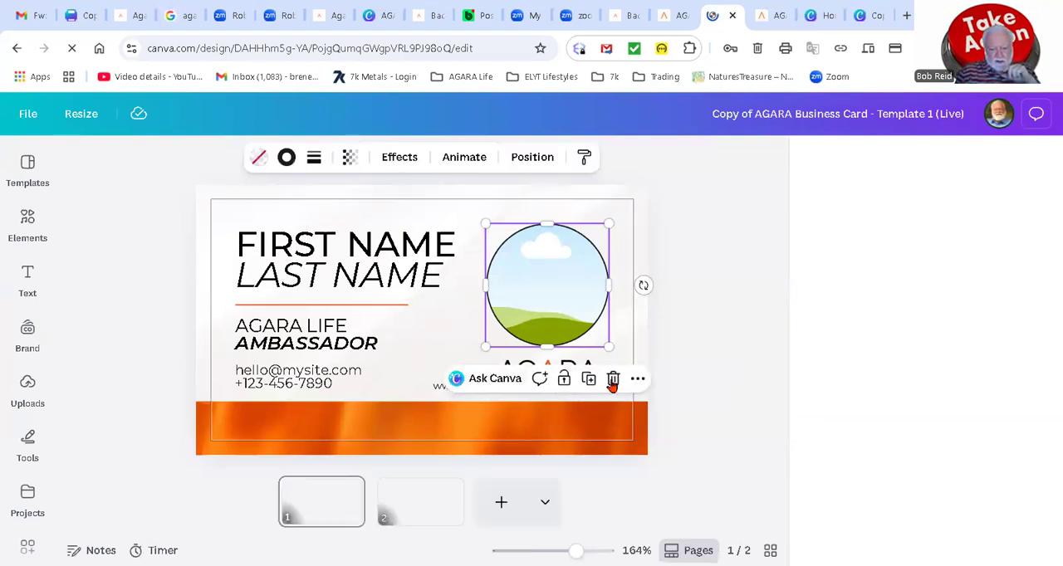
left_click(614, 380)
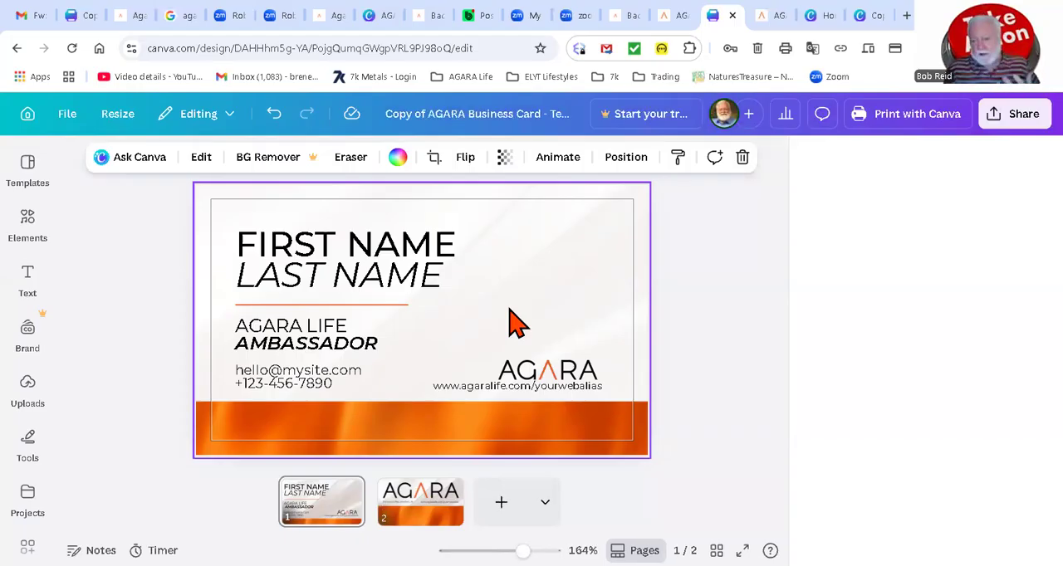
Step: Replace the "yourwebalias" placeholder in the web address on the card's front with the ambassador's own web alias
left_click(375, 268)
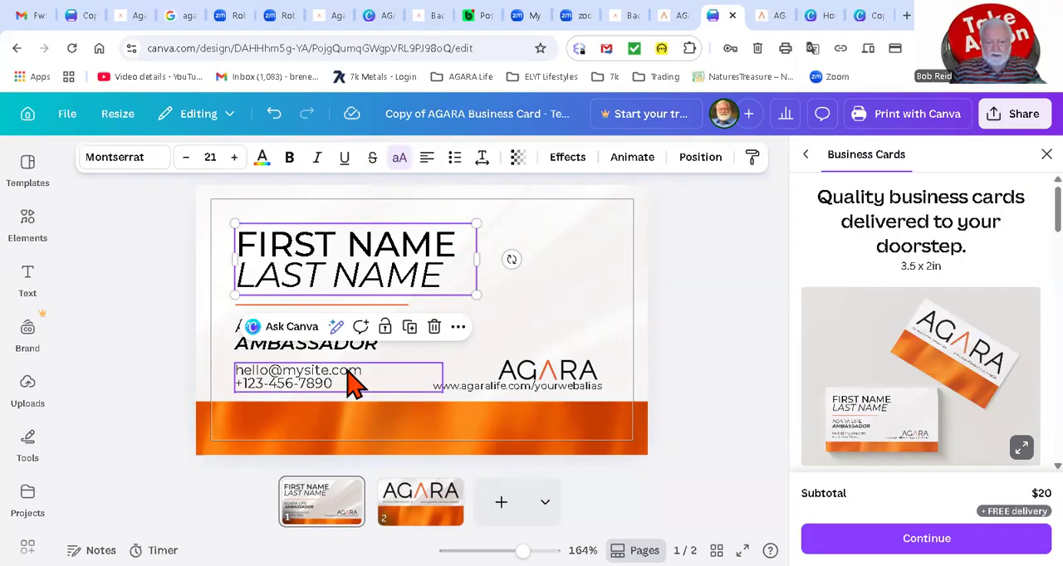
left_click(586, 403)
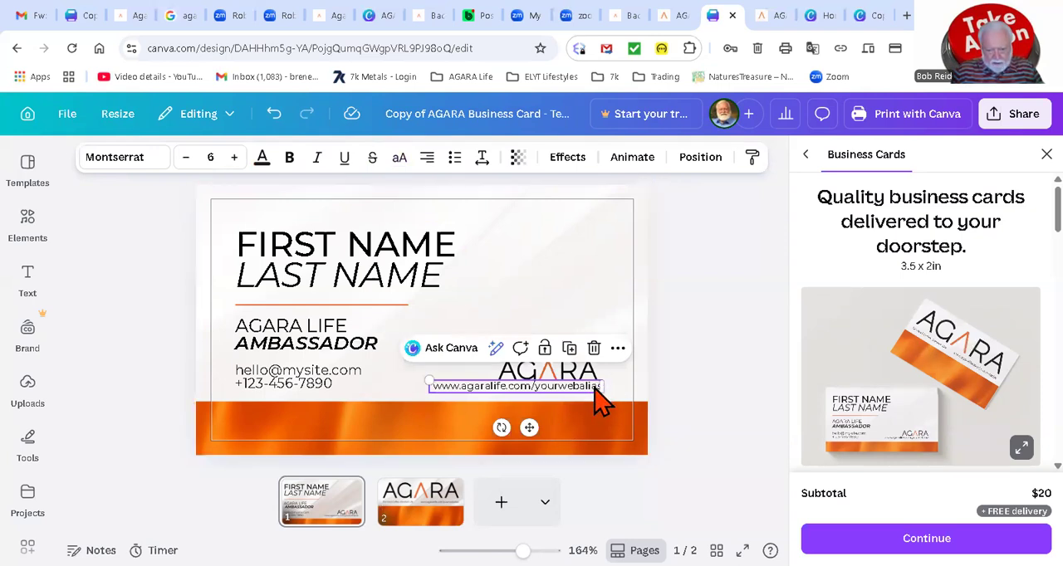
double_click(588, 387)
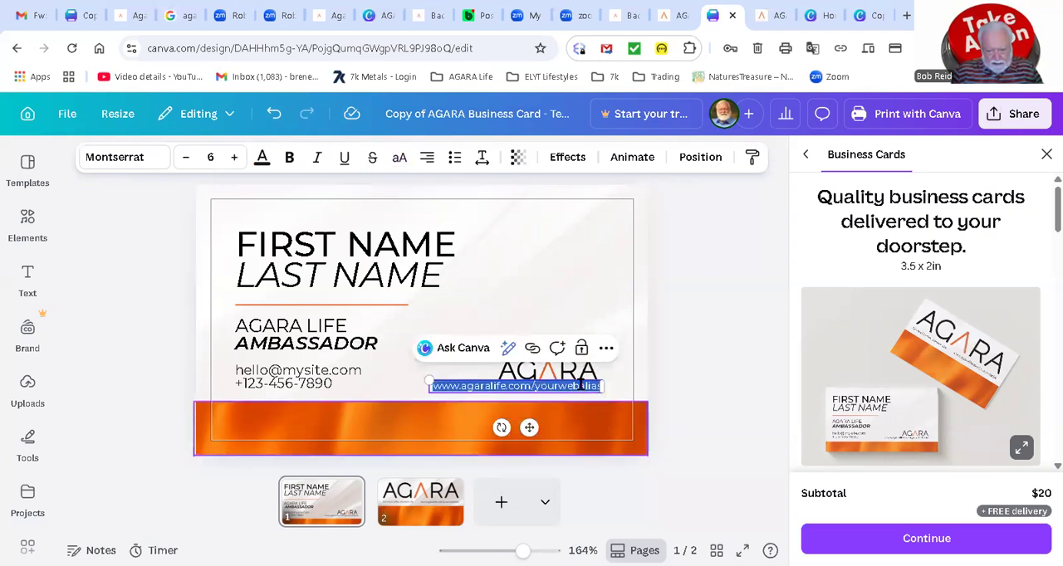
key("Escape")
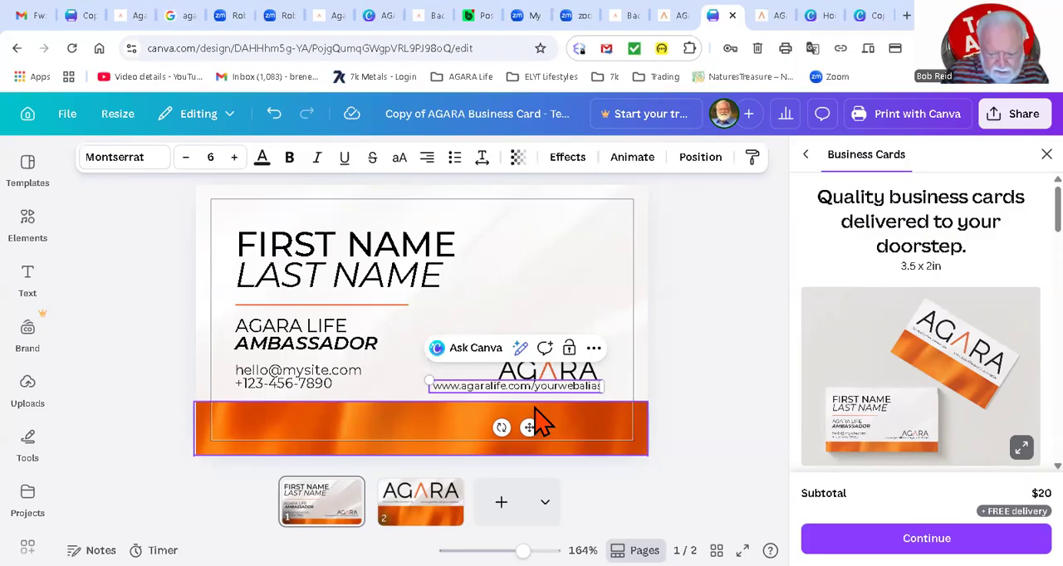
key("BackSpace")
key("BackSpace")
key("BackSpace")
key("BackSpace")
key("BackSpace")
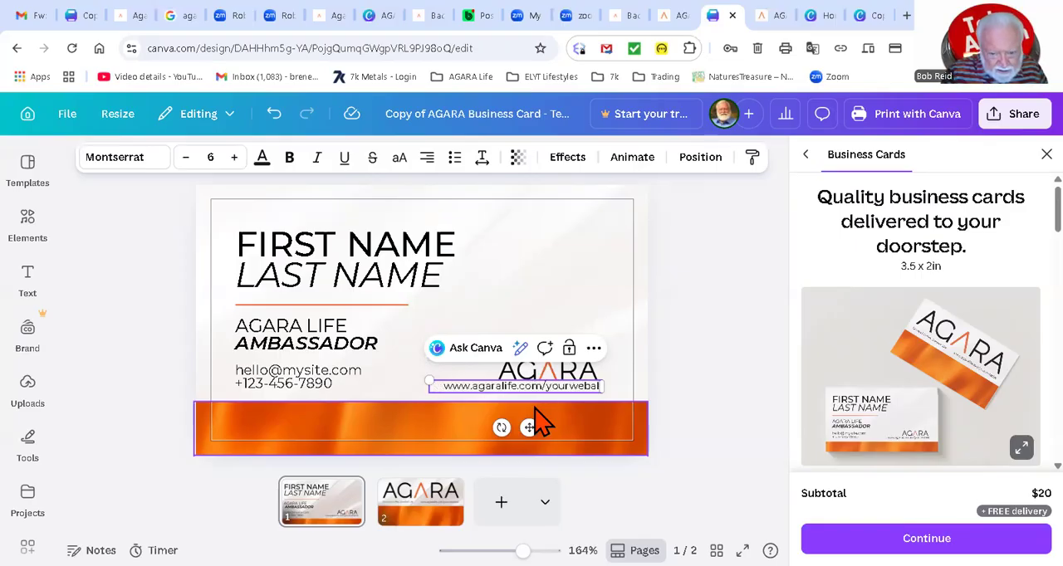
key("BackSpace")
key("BackSpace")
key("BackSpace")
key("BackSpace")
key("BackSpace")
key("BackSpace")
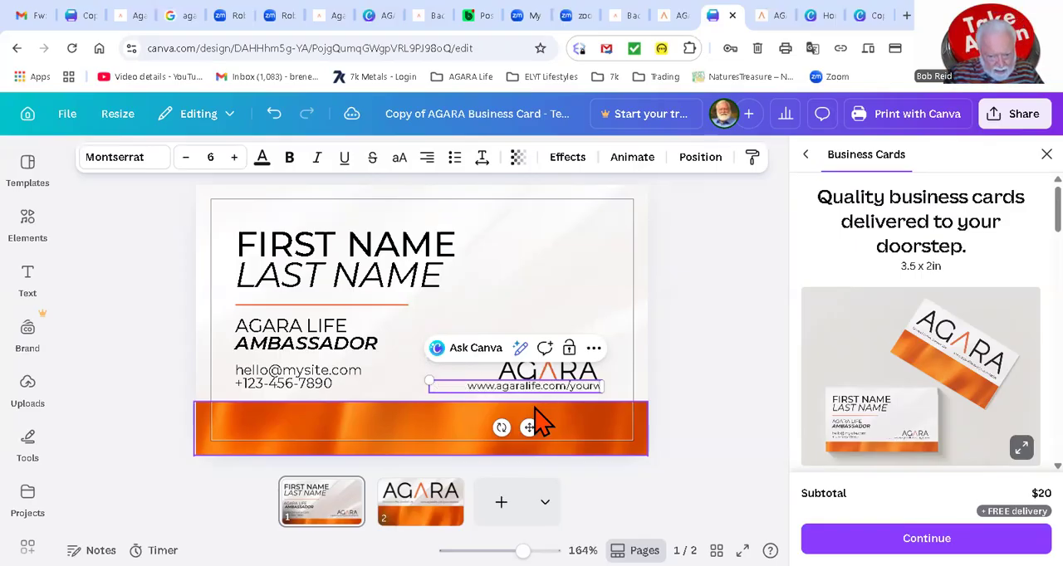
key("BackSpace")
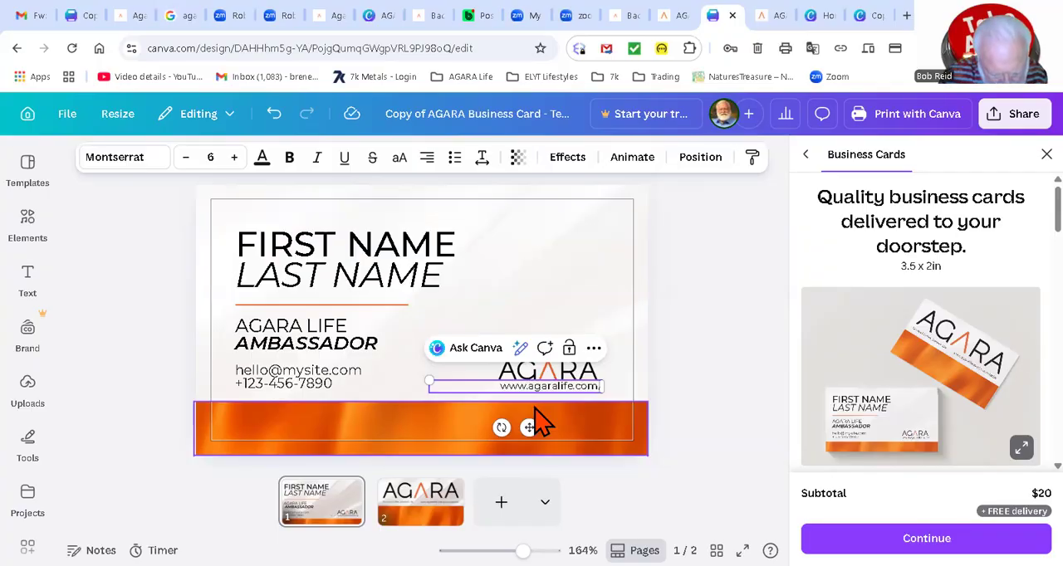
type("bob")
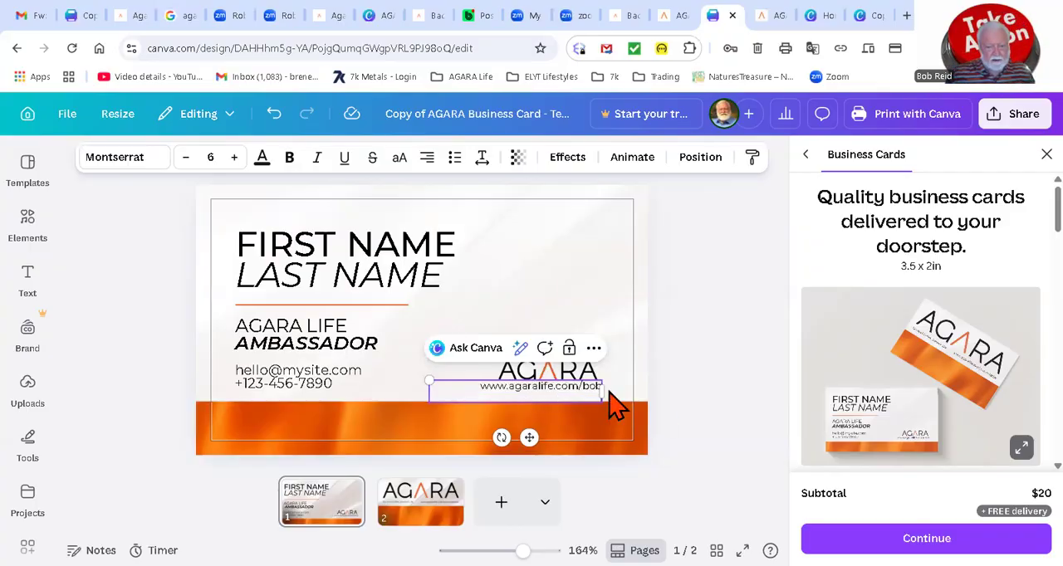
left_click(570, 407)
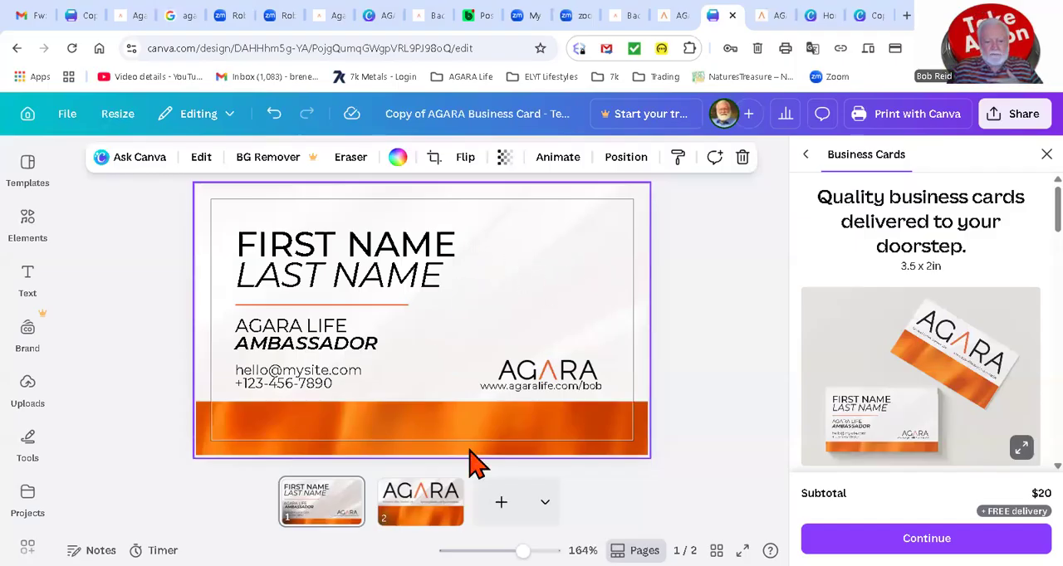
Step: Delete the AGARA logo, the web address and the "Elevated Coffee, Elevated Life" tagline from the back of the card
left_click(420, 505)
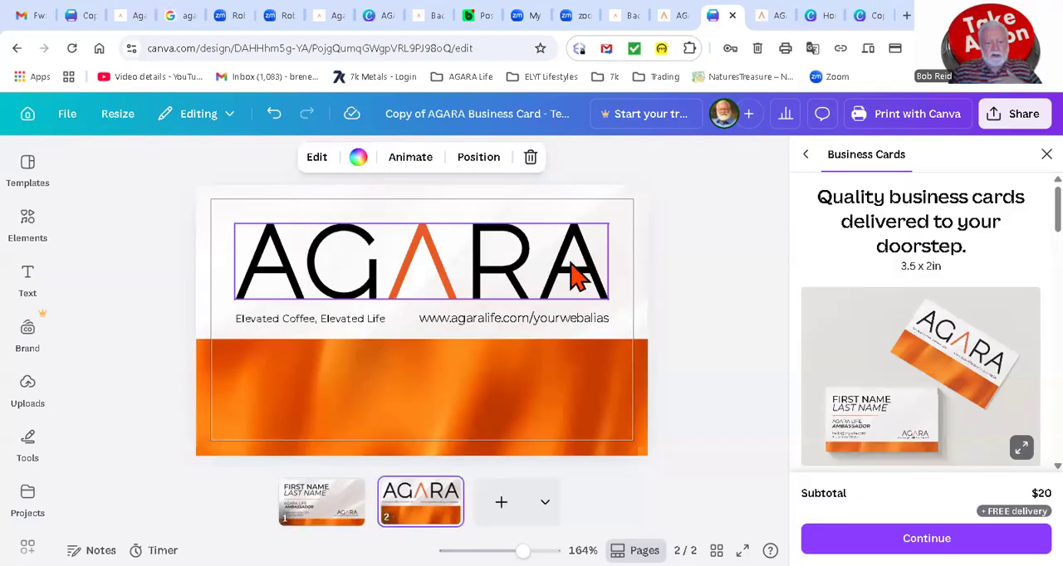
left_click(573, 276)
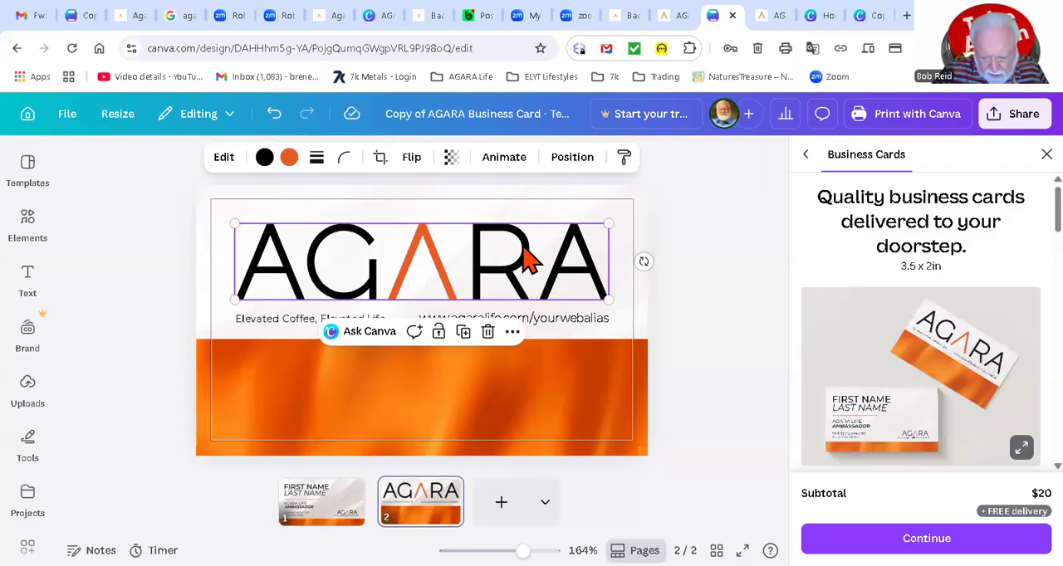
key("Delete")
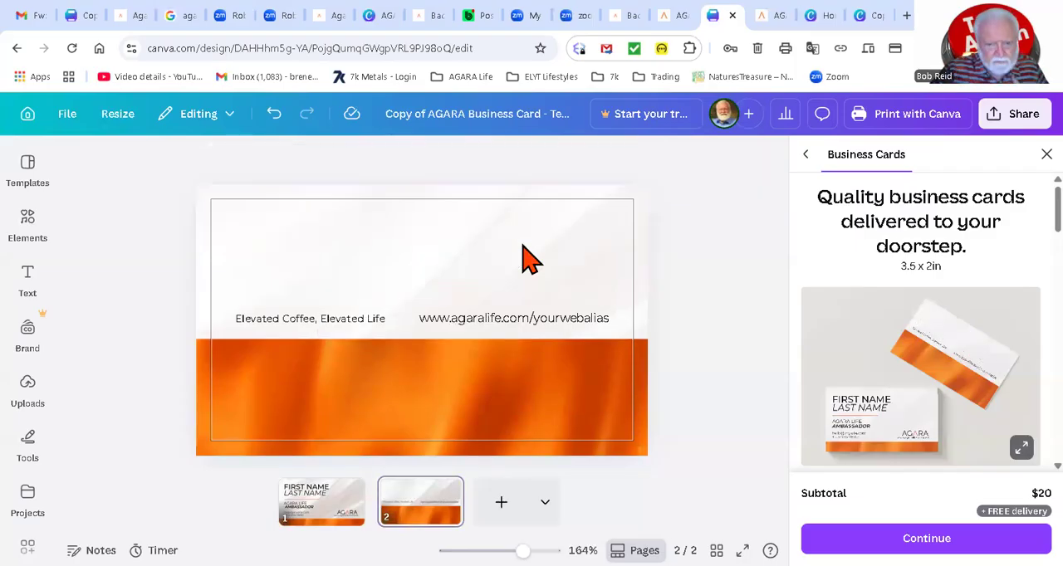
left_click(559, 325)
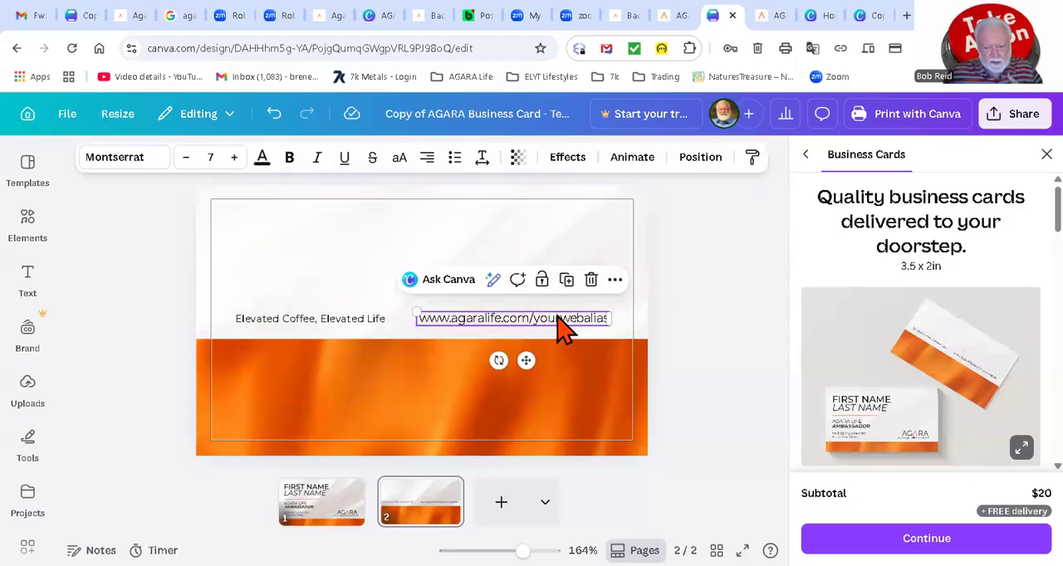
left_click(590, 279)
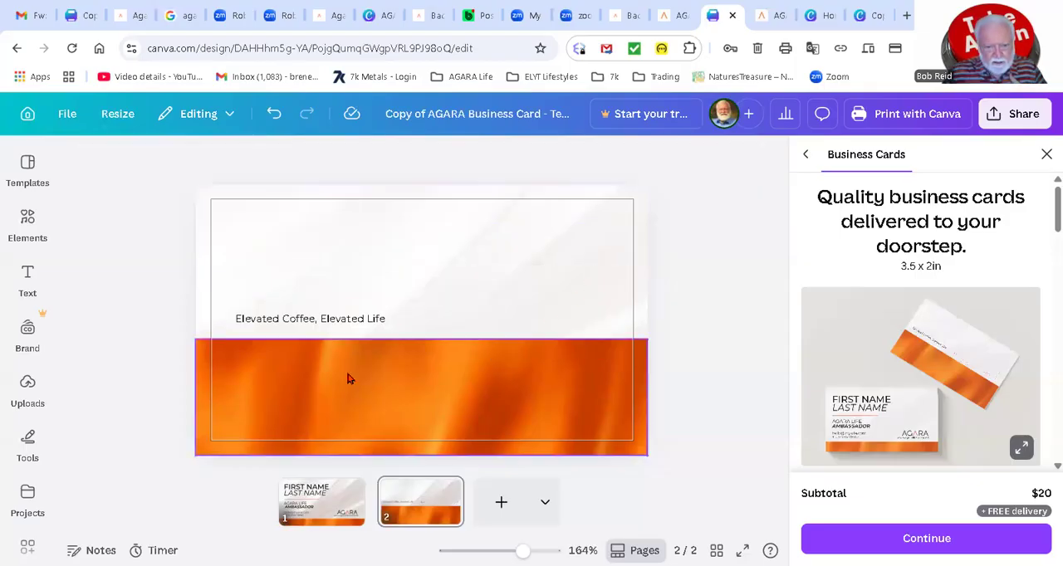
left_click(345, 322)
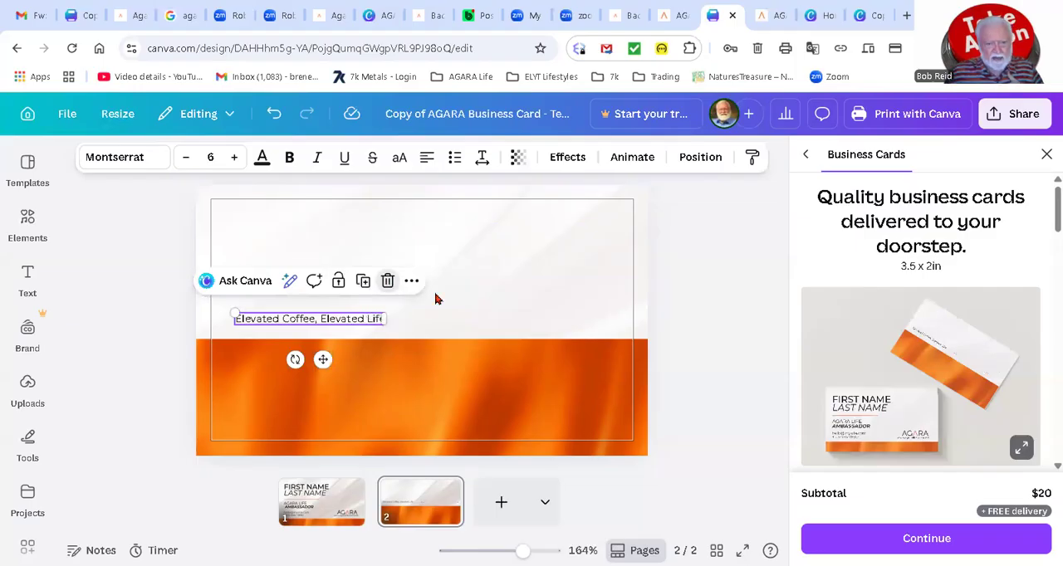
key("Delete")
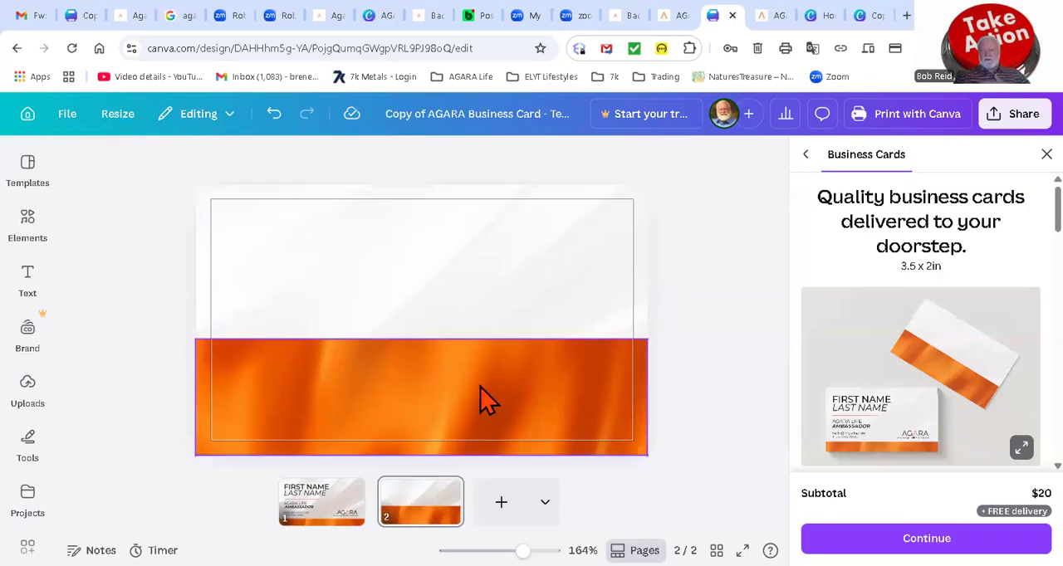
Step: Return to the template's front, and view both sides of the other ambassador's customized card with the round coffee photo
left_click(318, 510)
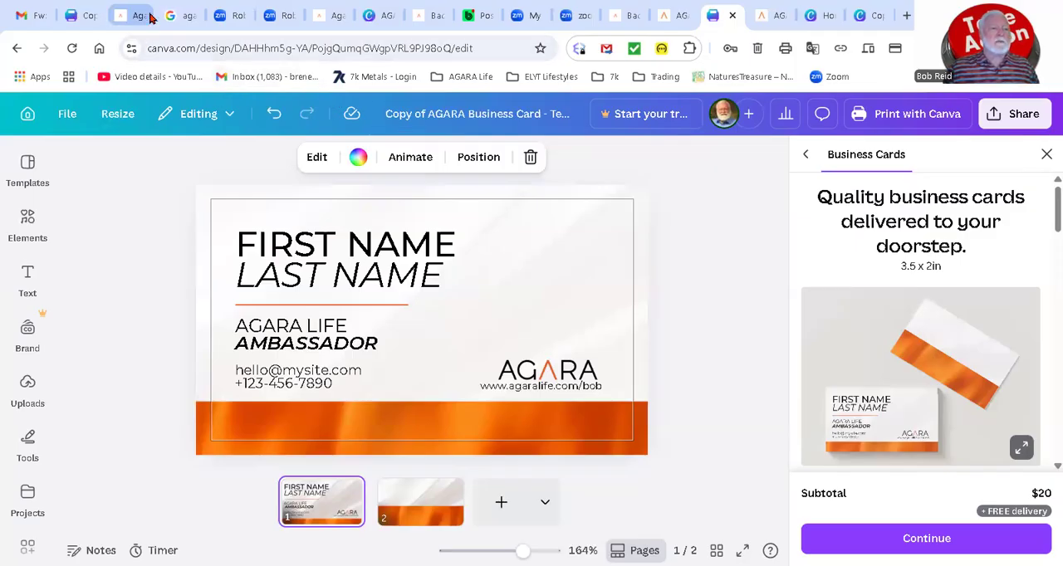
left_click(83, 17)
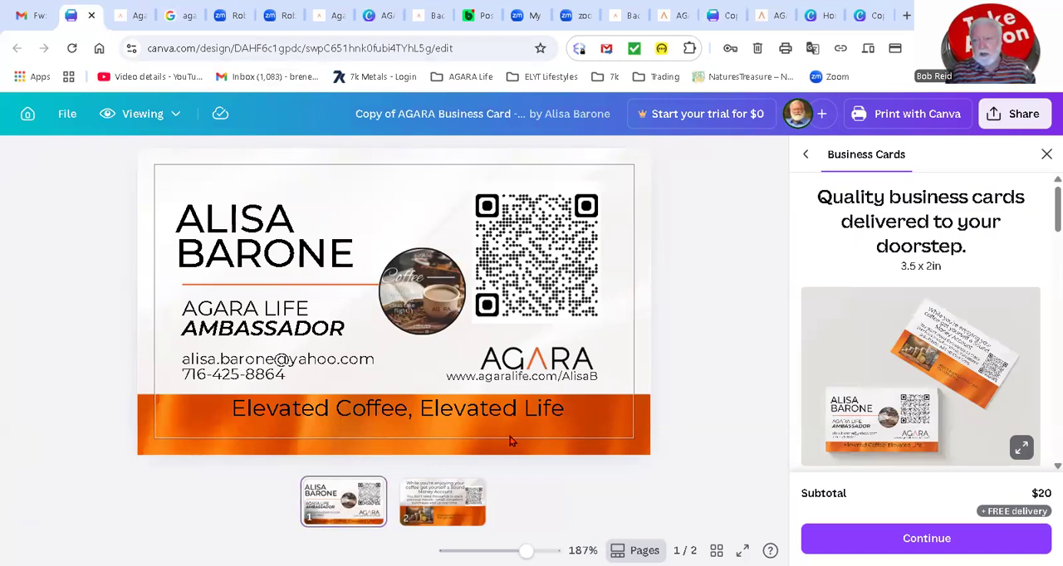
left_click(448, 498)
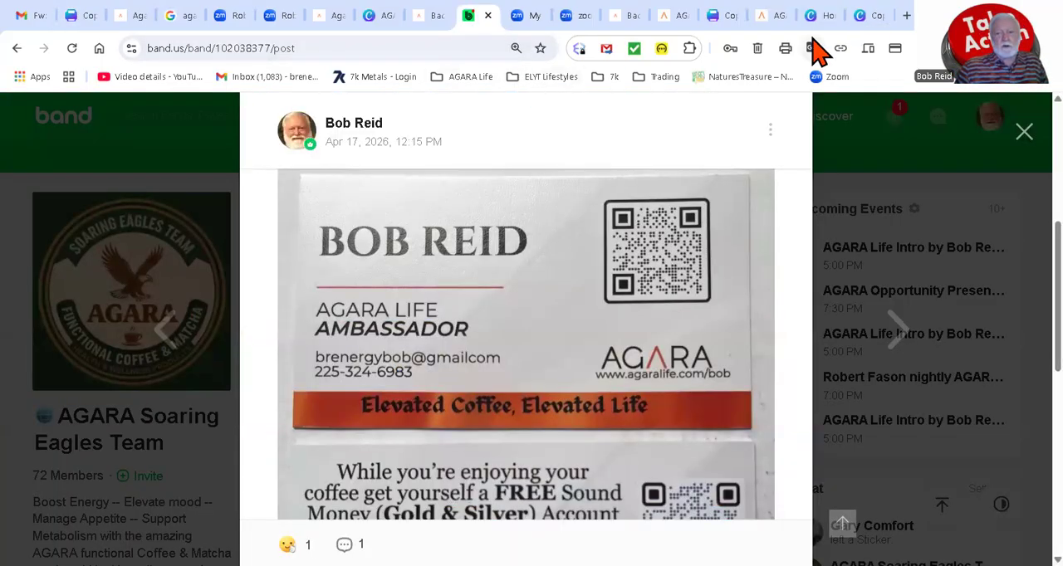
Step: Find the open customized Template 1 copy with the gold and silver back and compare its two sides
left_click(769, 16)
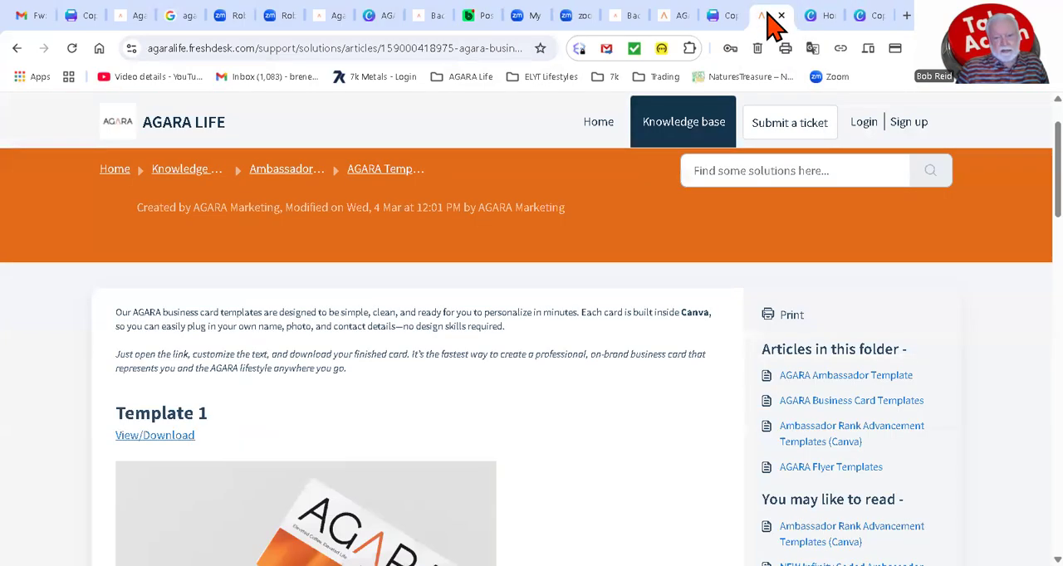
left_click(674, 25)
left_click(631, 25)
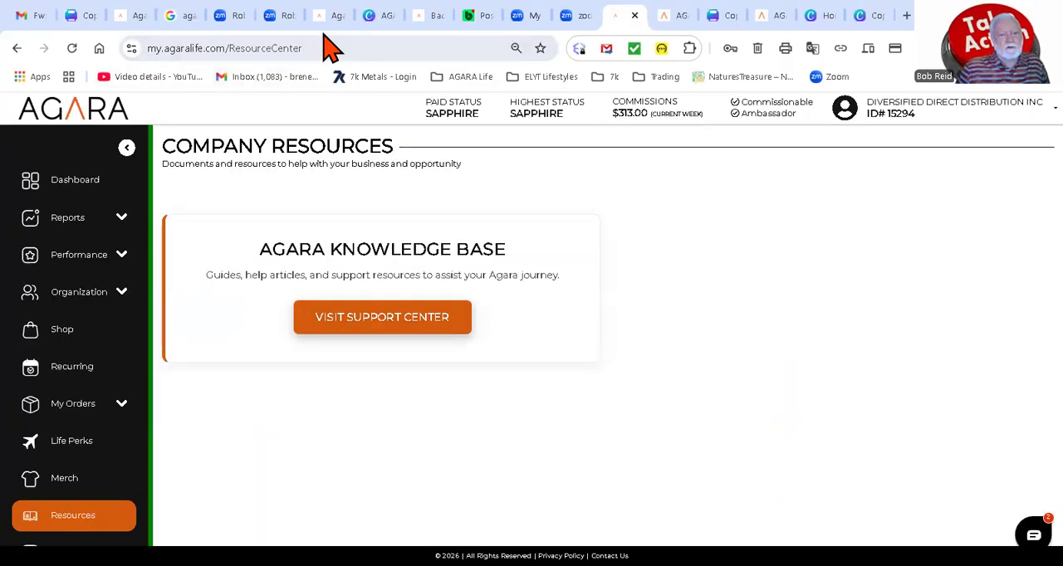
left_click(864, 17)
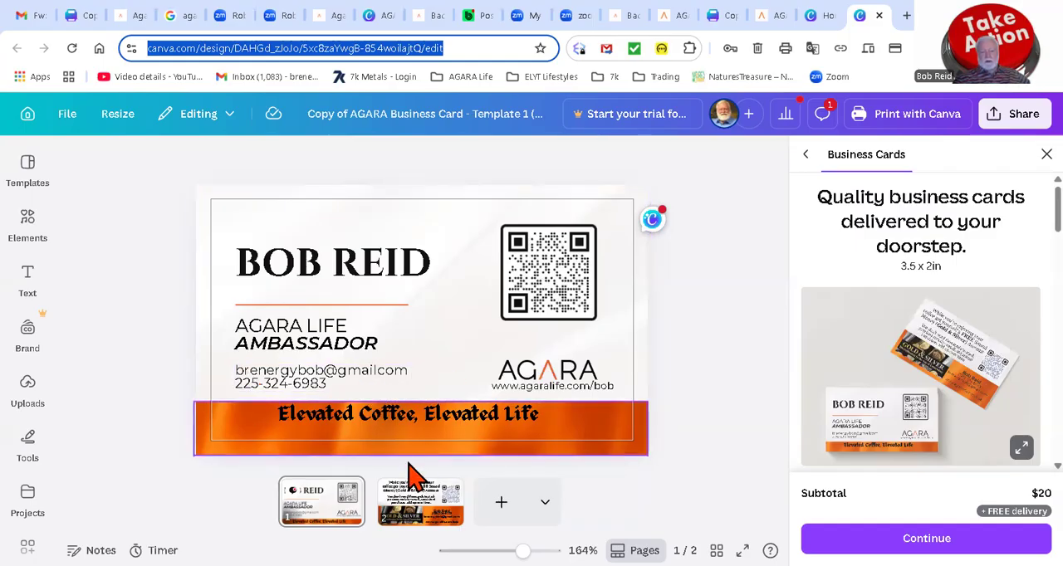
left_click(415, 502)
left_click(415, 515)
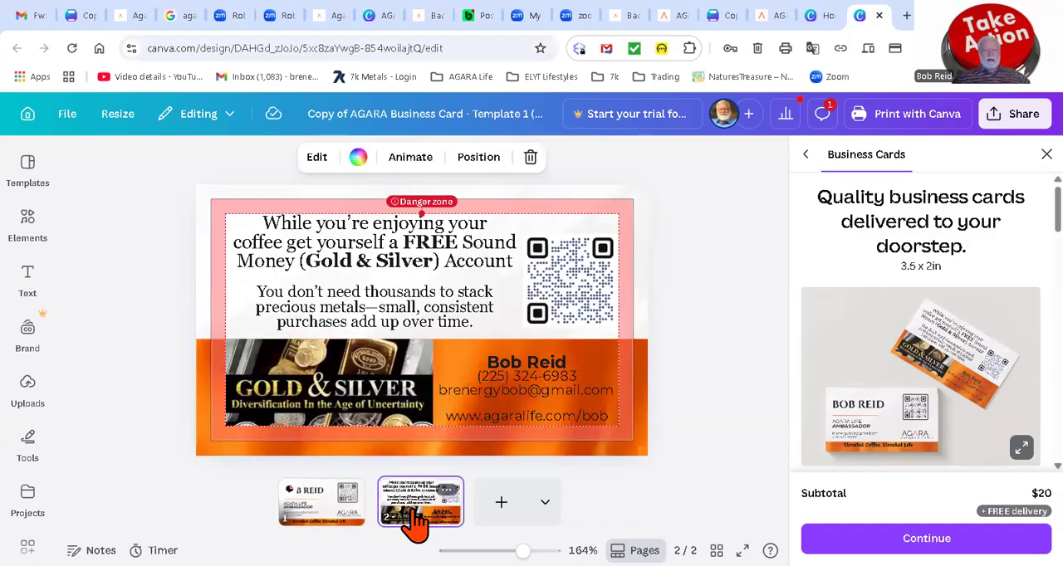
left_click(306, 511)
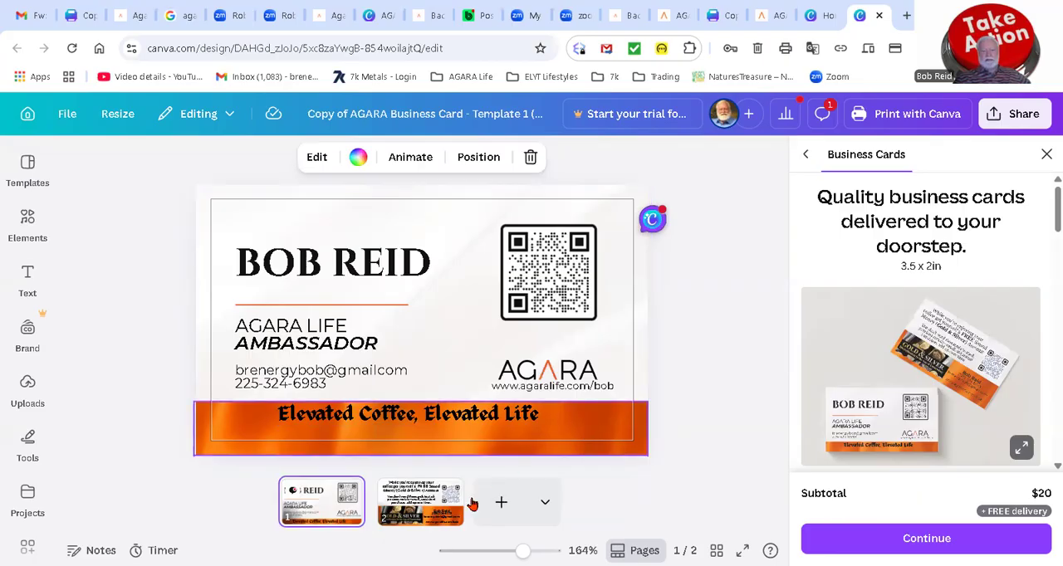
left_click(437, 507)
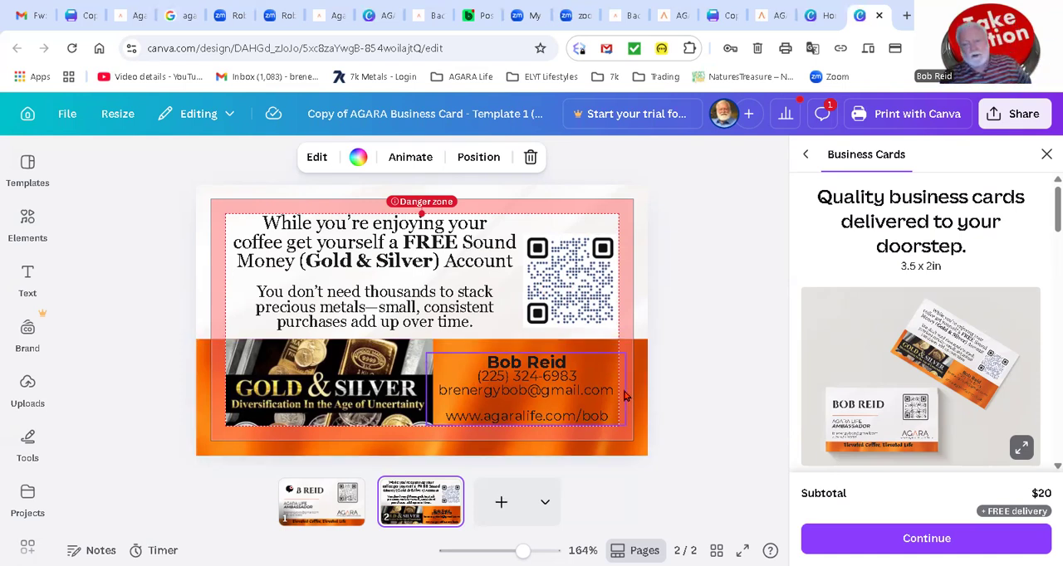
left_click(172, 487)
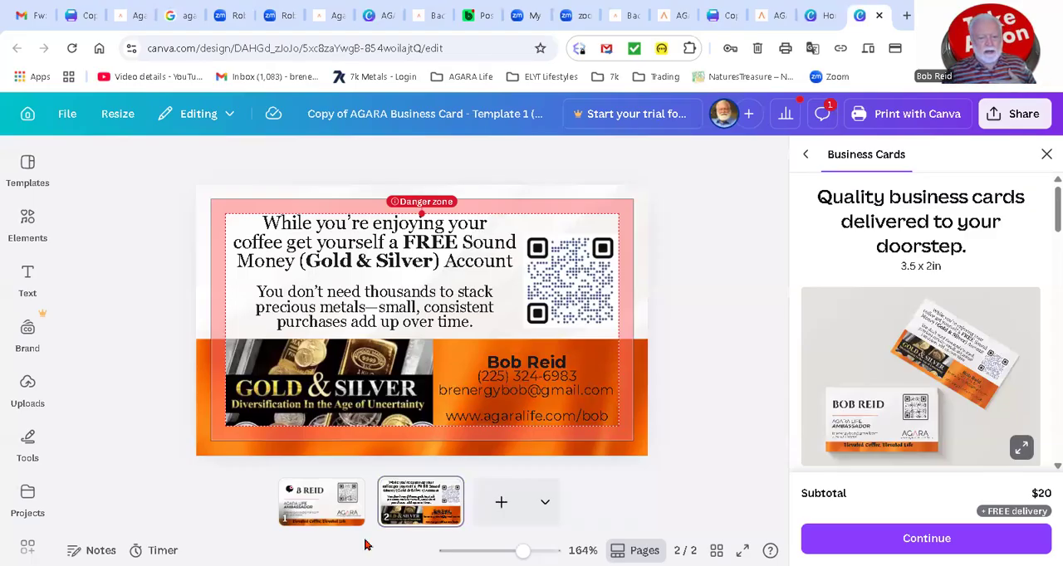
Step: Show the front of the customized card and look at the uploaded images available for it
left_click(325, 508)
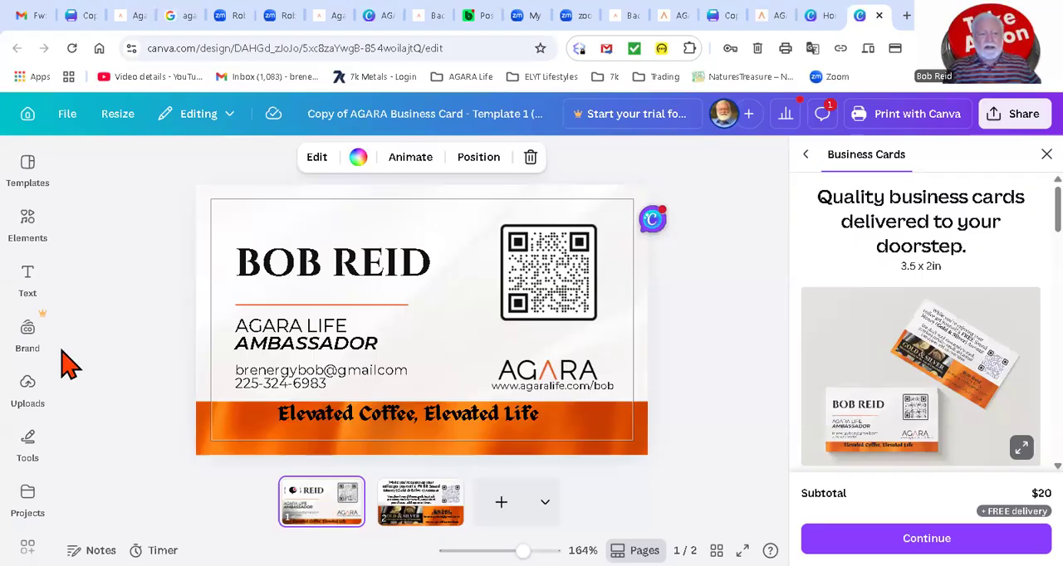
left_click(29, 385)
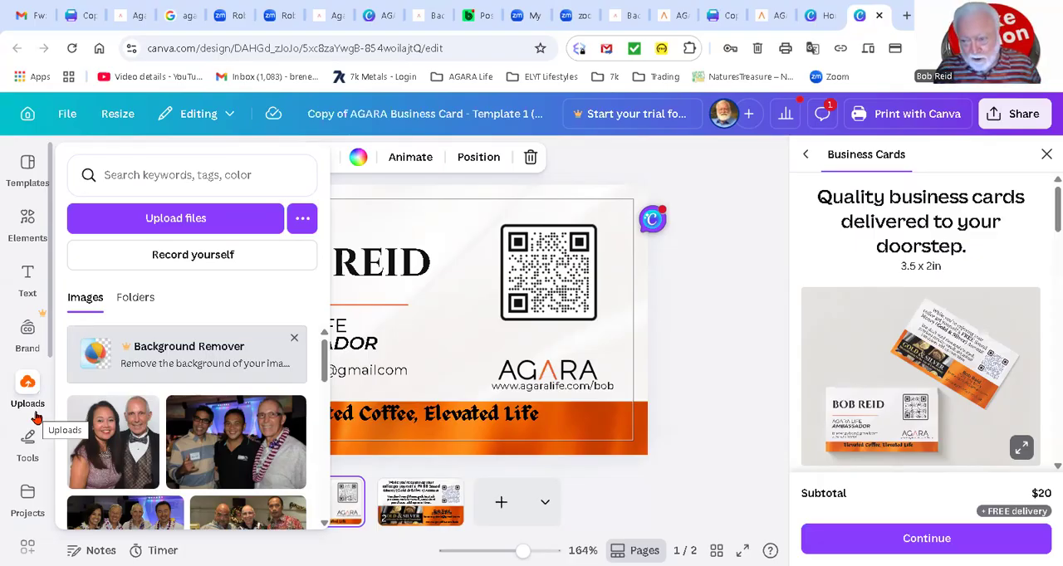
left_click(31, 402)
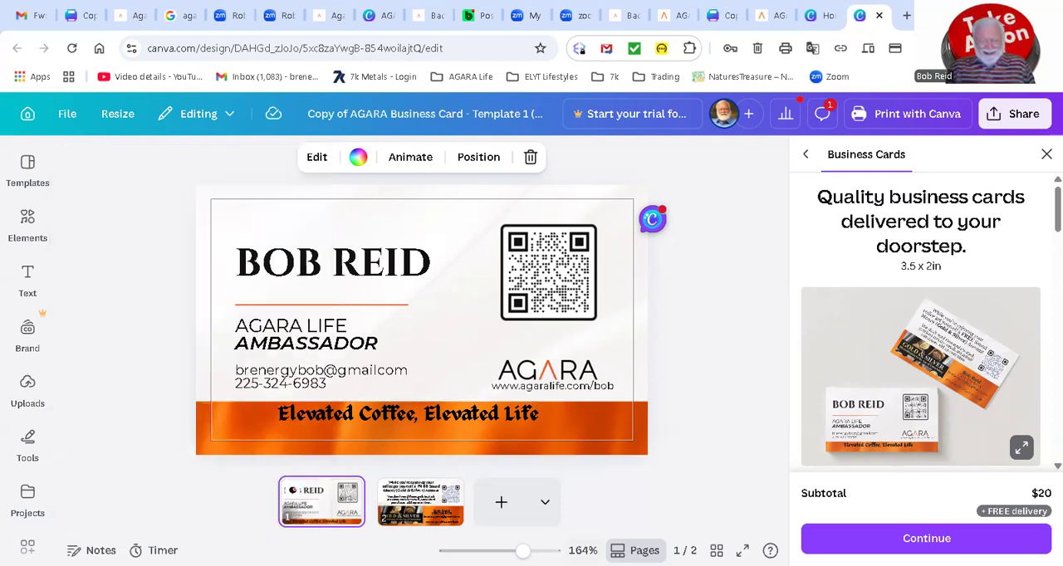